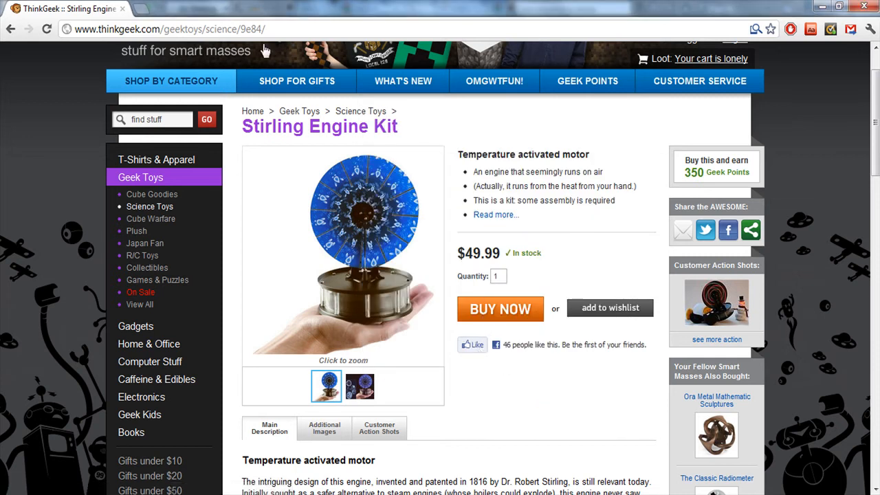
# Examine the Stirling Engine Kit product page and the enlarged photo of the engine
pyautogui.moveTo(270, 30); pyautogui.dragTo(77, 24)
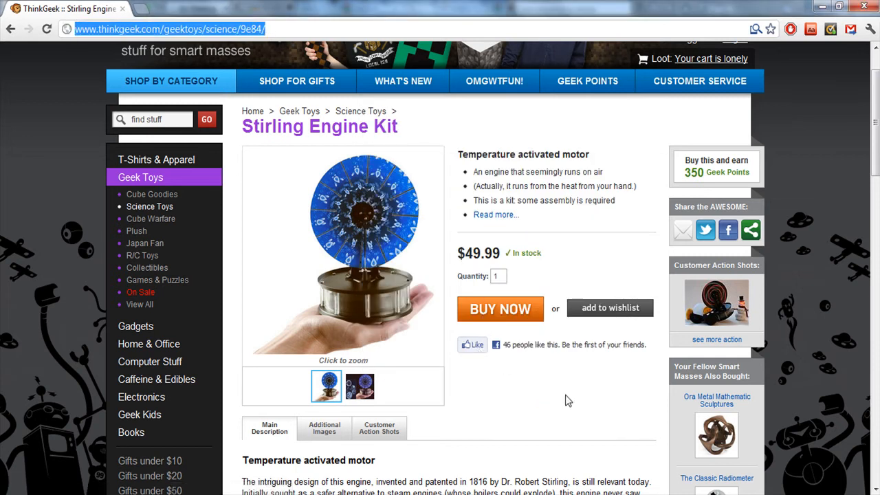
pyautogui.click(550, 302)
pyautogui.moveTo(537, 246); pyautogui.dragTo(622, 247)
pyautogui.click(615, 237)
pyautogui.click(330, 382)
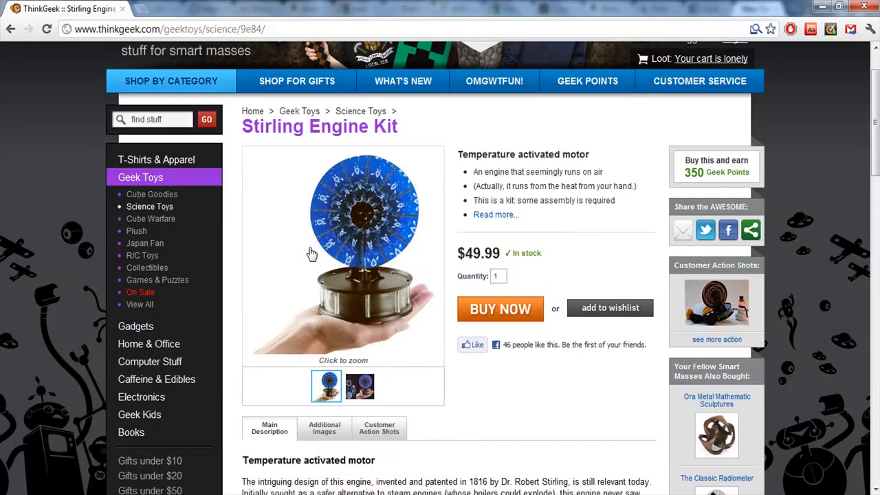
pyautogui.click(363, 295)
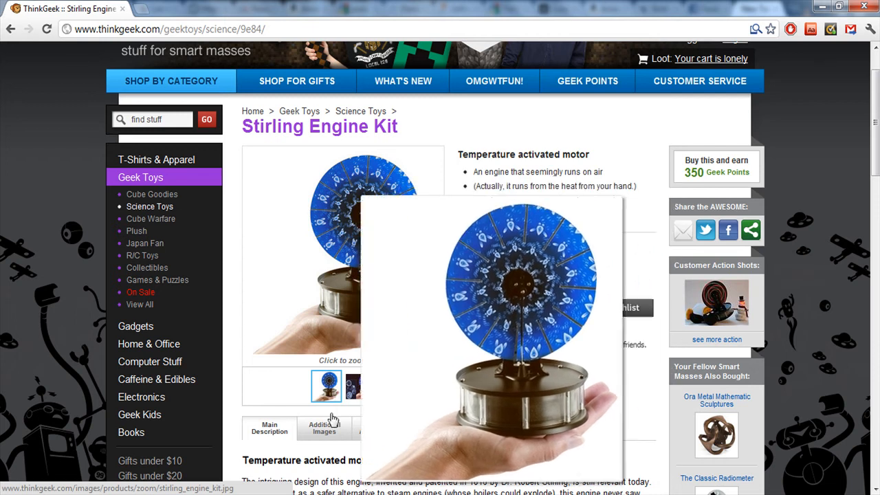
# Switch to Autodesk Inventor and examine the Black Base Rings part and its circular hole pattern
pyautogui.click(265, 494)
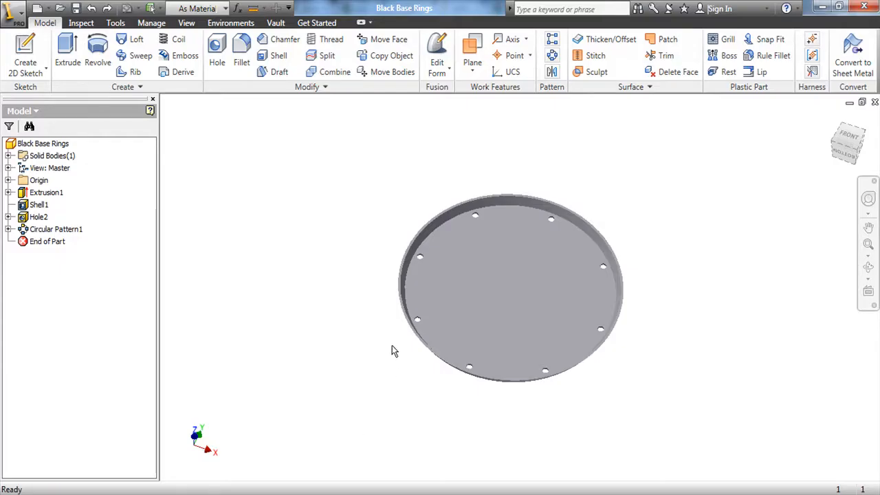
pyautogui.keyDown('shift'); pyautogui.moveTo(392, 350); pyautogui.dragTo(385, 323, button='middle'); pyautogui.keyUp('shift')
pyautogui.keyDown('shift'); pyautogui.moveTo(474, 251); pyautogui.dragTo(442, 318, button='middle'); pyautogui.keyUp('shift')
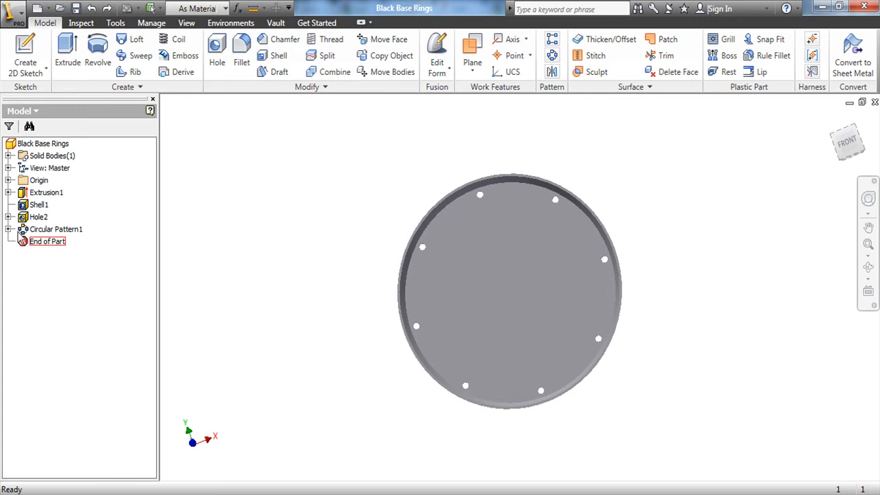
pyautogui.click(45, 230)
pyautogui.rightClick(45, 231)
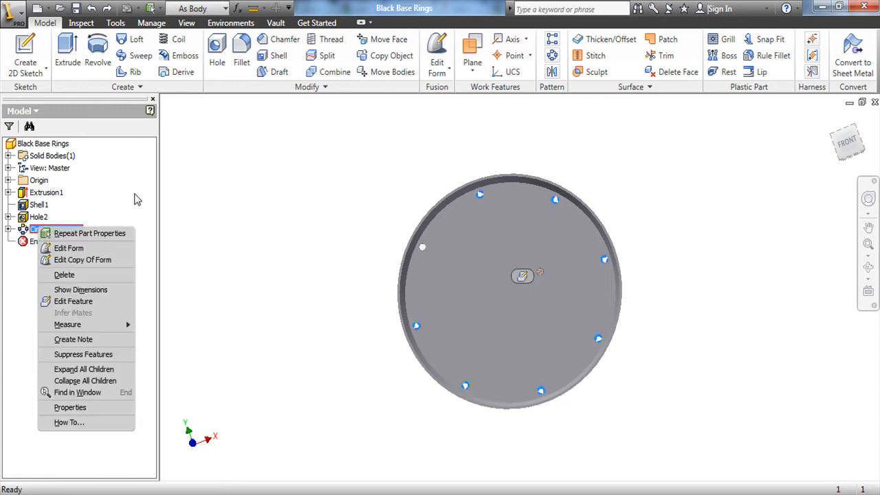
pyautogui.click(134, 199)
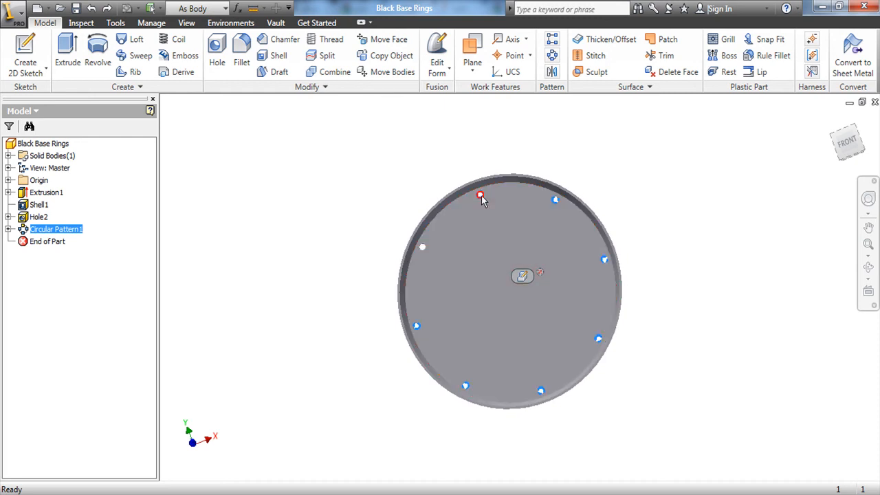
# Open the sketch of the Hole2 feature to examine the hole placement, and exit the sketch
pyautogui.scroll(3, 481, 199)
pyautogui.click(38, 216)
pyautogui.click(7, 217)
pyautogui.click(51, 229)
pyautogui.rightClick(58, 228)
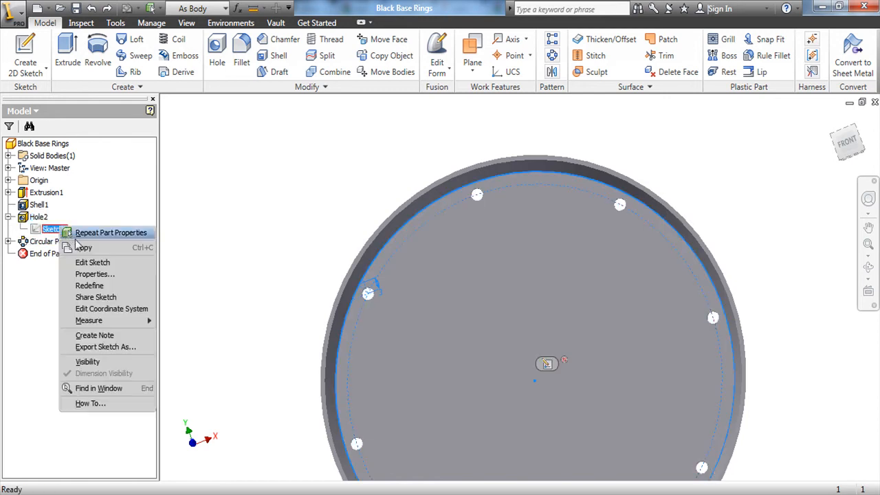
pyautogui.click(92, 263)
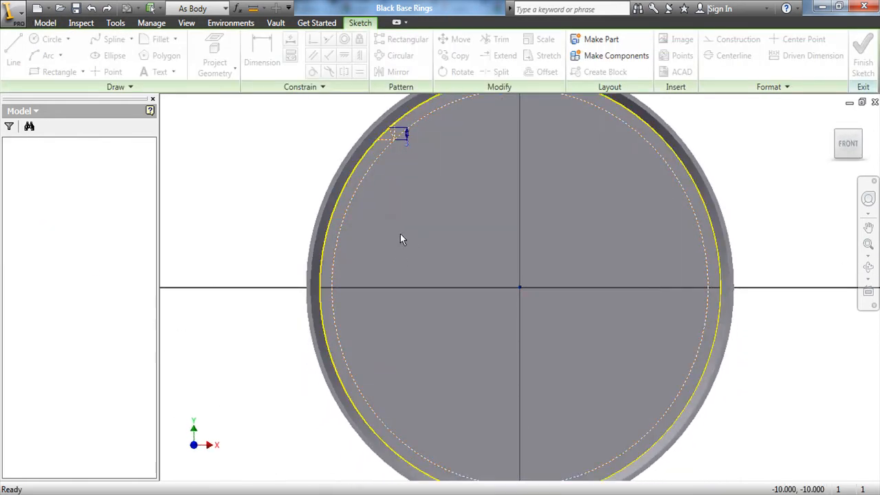
pyautogui.scroll(4, 397, 136)
pyautogui.scroll(-3, 405, 149)
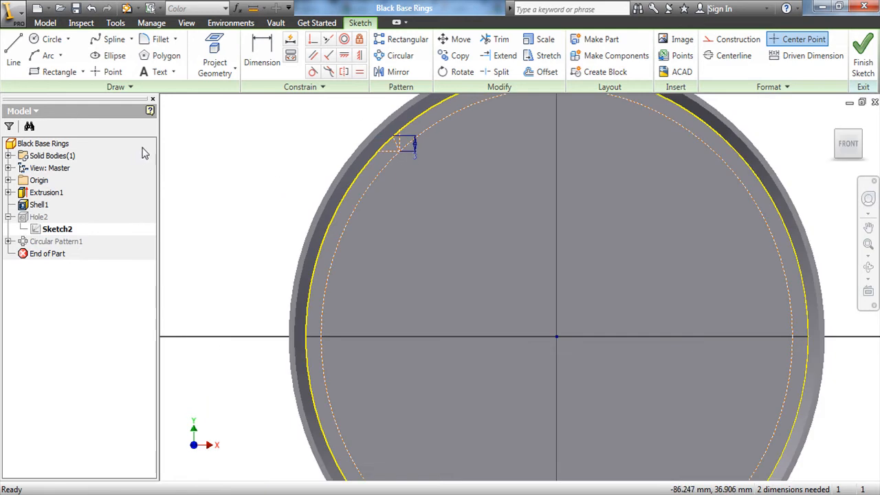
pyautogui.click(863, 55)
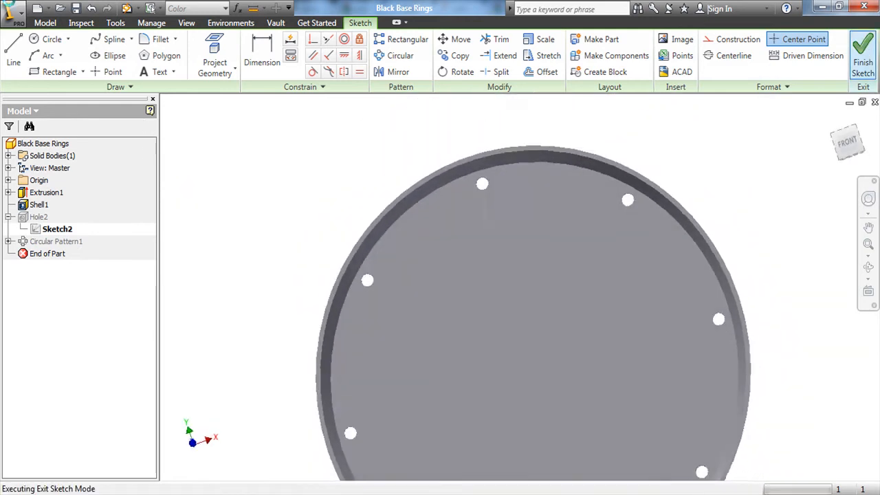
# Create a new metric part from the Standard (mm).ipt template
pyautogui.click(12, 13)
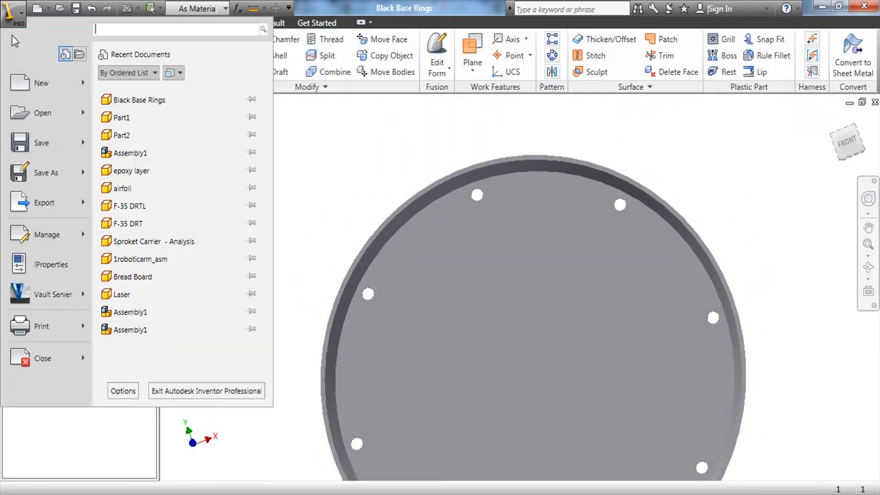
pyautogui.click(31, 83)
pyautogui.moveTo(448, 182); pyautogui.dragTo(471, 285)
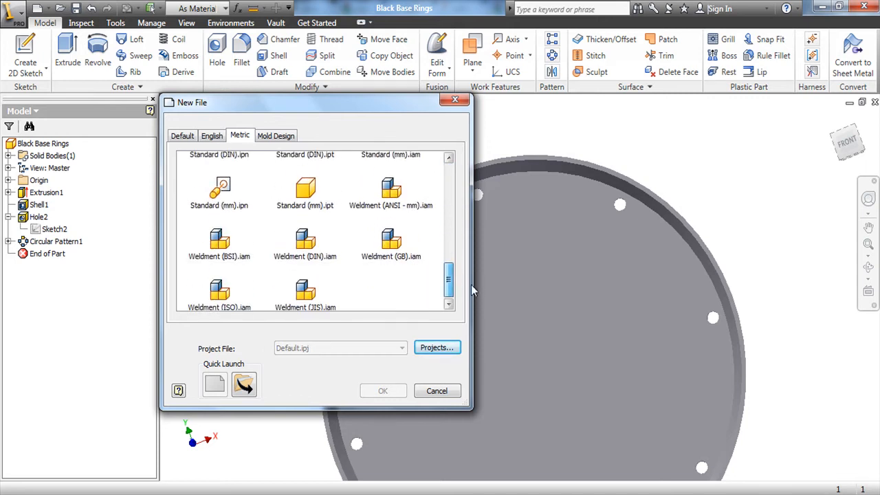
pyautogui.doubleClick(306, 195)
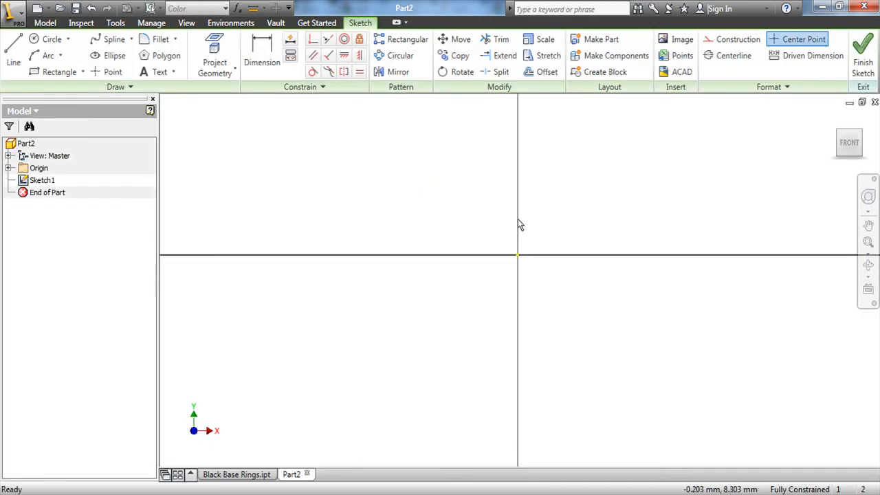
# Sketch a circle about 191 mm in diameter centred on the origin
pyautogui.click(48, 39)
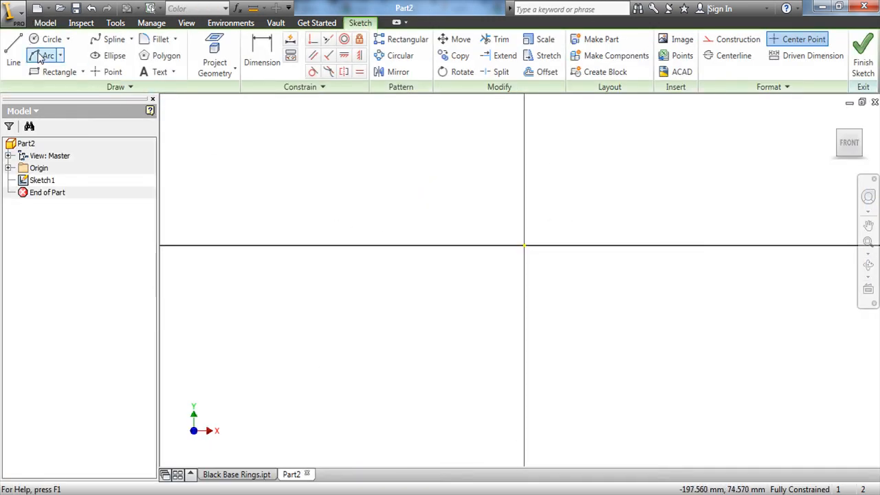
pyautogui.click(524, 245)
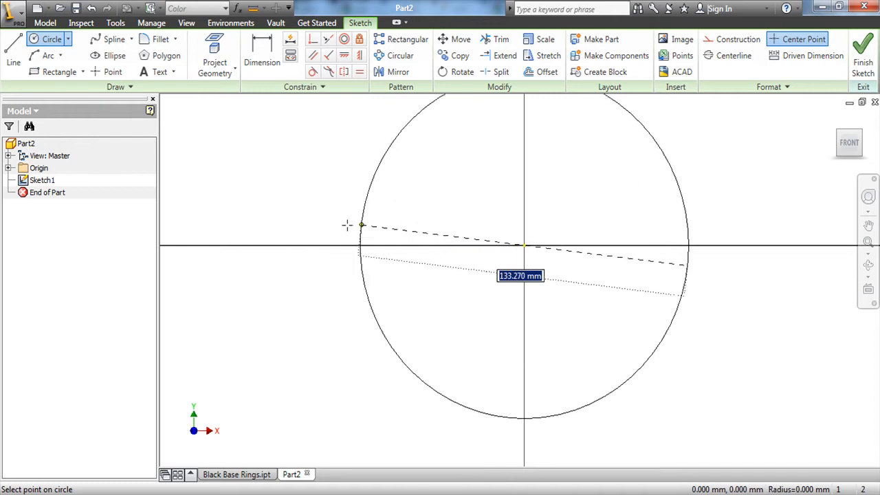
pyautogui.click(297, 247)
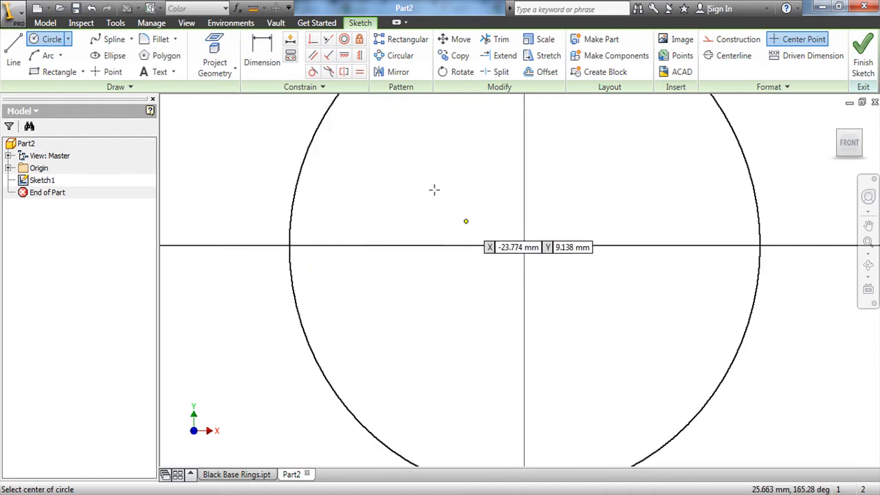
pyautogui.scroll(-2, 377, 269)
pyautogui.scroll(-2, 377, 269)
pyautogui.scroll(2, 412, 186)
pyautogui.scroll(-2, 359, 172)
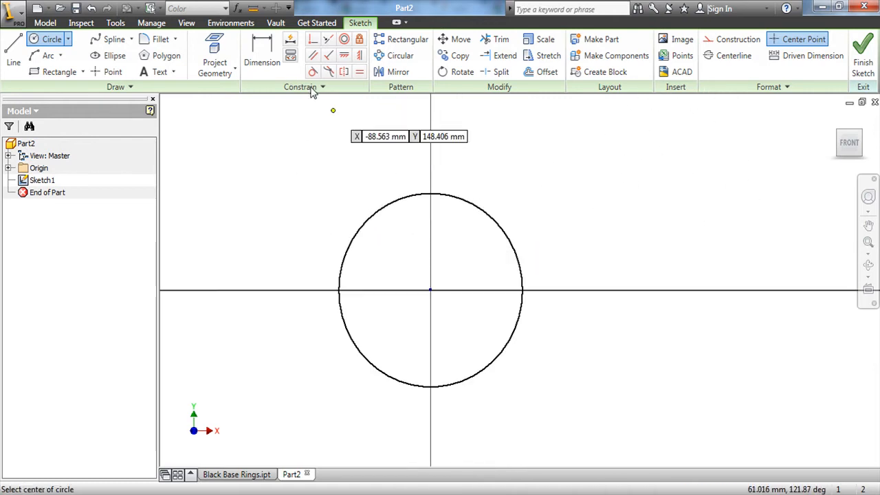
# Dimension the circle's diameter as 105 mm
pyautogui.click(273, 61)
pyautogui.click(362, 229)
pyautogui.click(387, 276)
pyautogui.write('10')
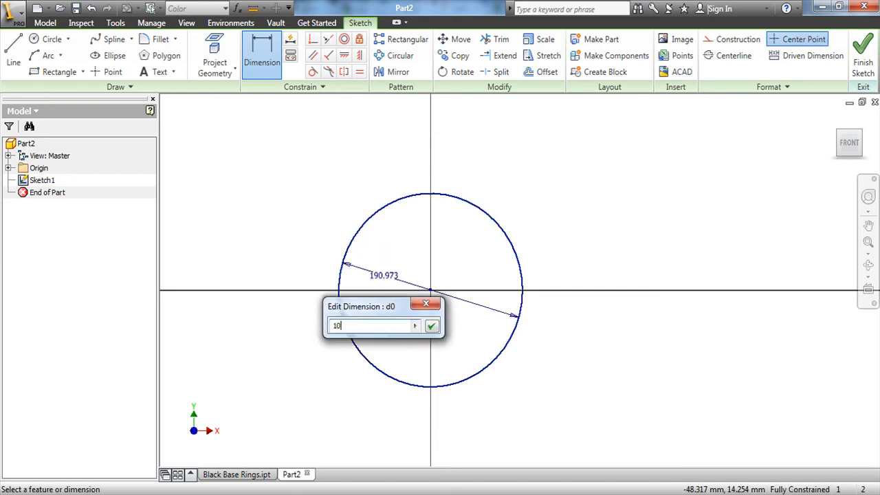
pyautogui.write('5')
pyautogui.press('Return')
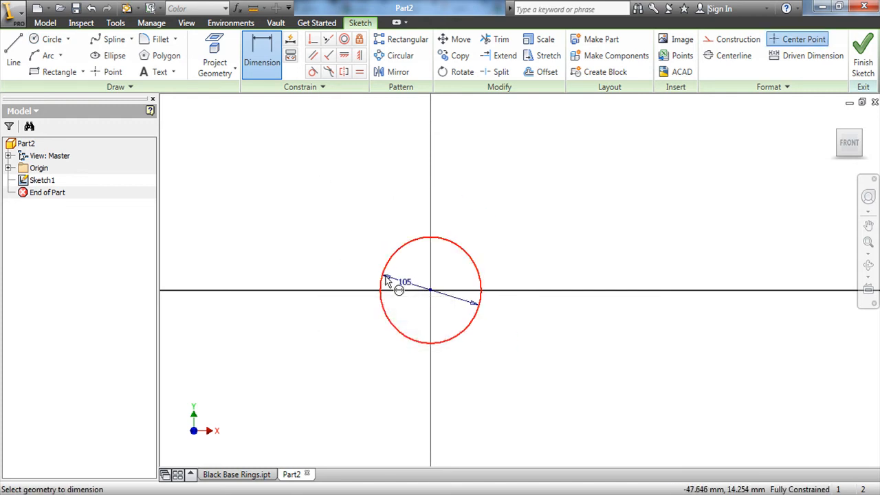
pyautogui.scroll(3, 387, 281)
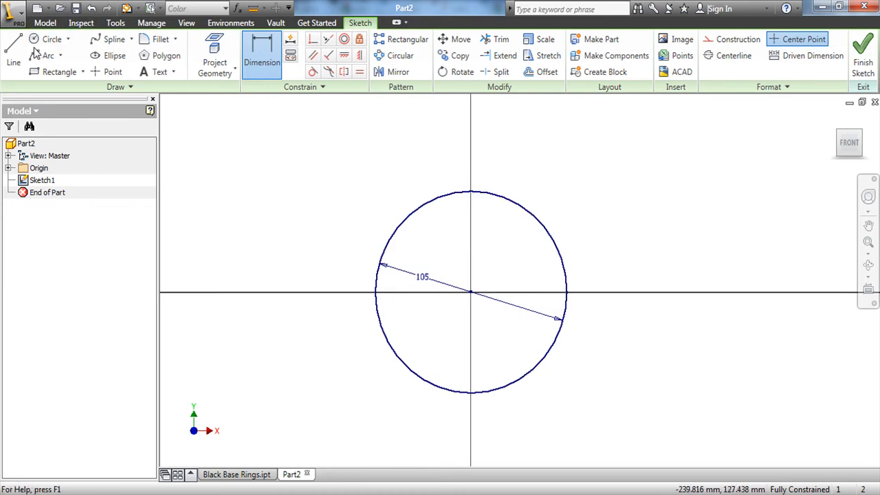
# Finish the sketch and set up an extrusion of the circle with a distance of 5 mm and a taper of 30
pyautogui.click(863, 54)
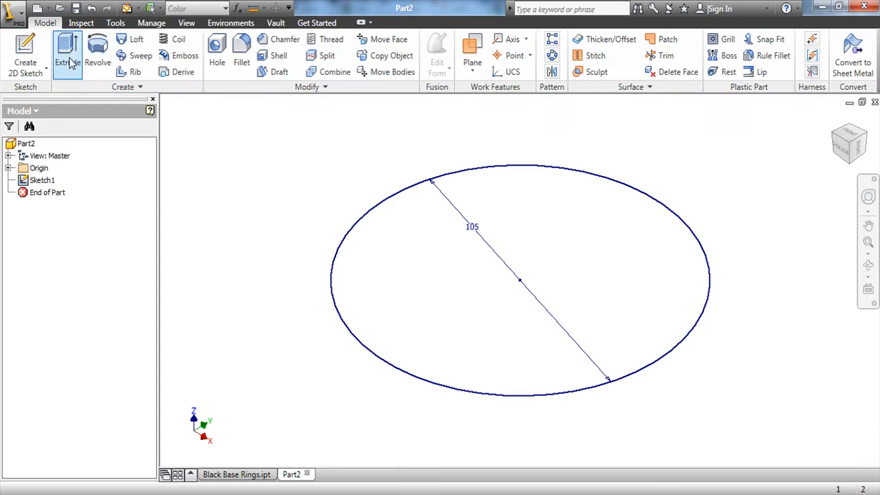
pyautogui.click(69, 60)
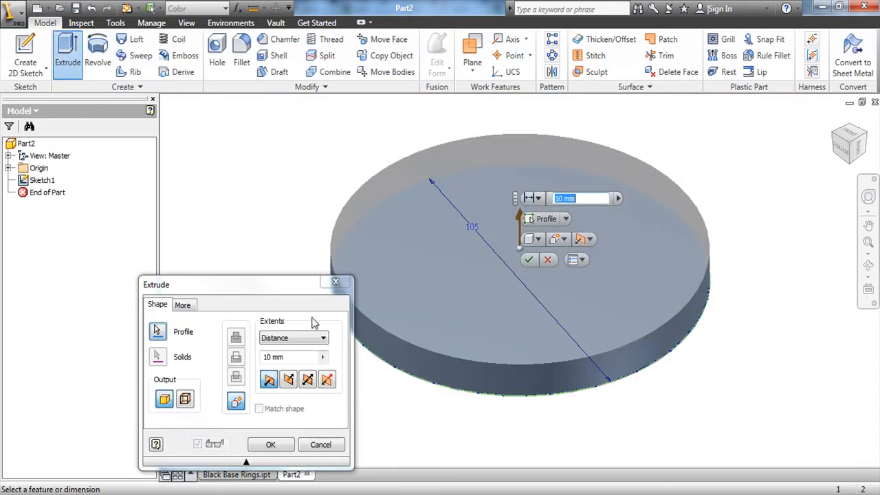
pyautogui.click(281, 357)
pyautogui.write('5')
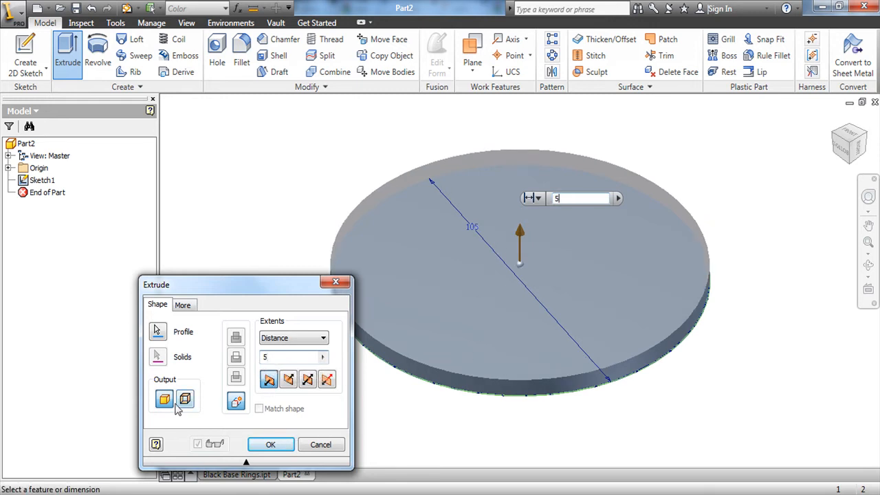
pyautogui.click(184, 307)
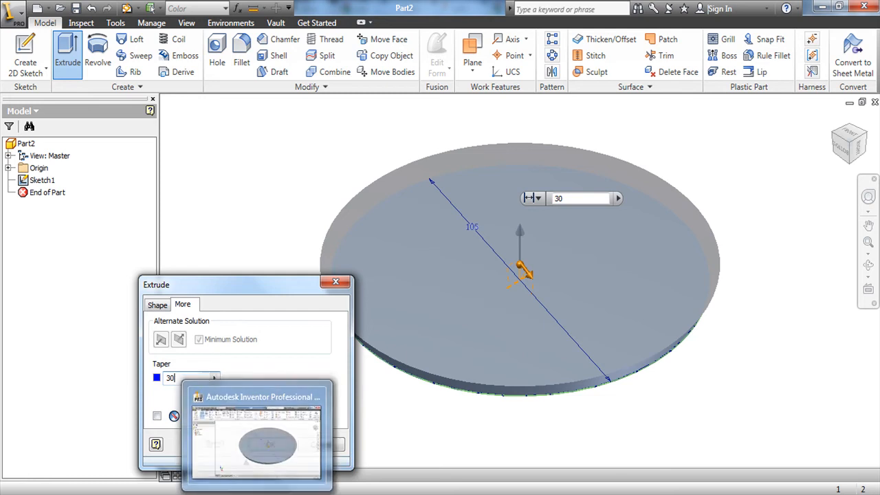
# Compare the tapered preview with the engine photo in the browser, and accept the extrusion in Inventor
pyautogui.keyDown('shift'); pyautogui.moveTo(554, 354); pyautogui.dragTo(611, 321, button='middle'); pyautogui.keyUp('shift')
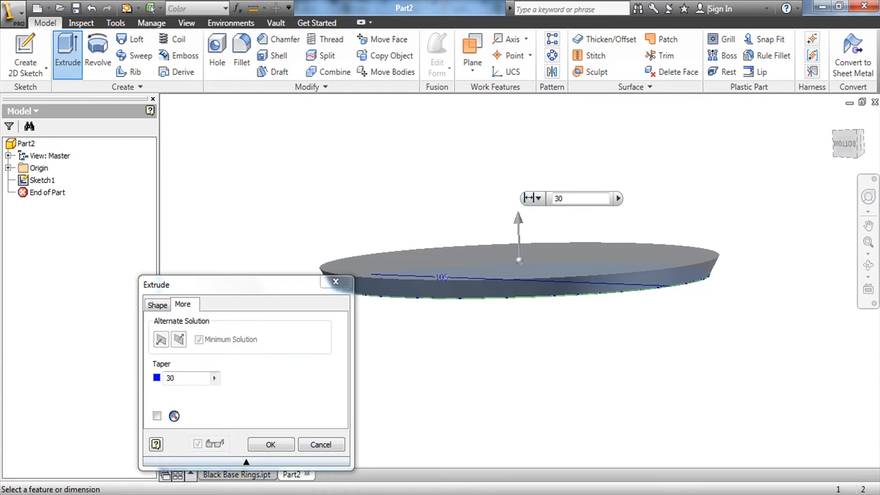
pyautogui.moveTo(171, 489)
pyautogui.click(220, 422)
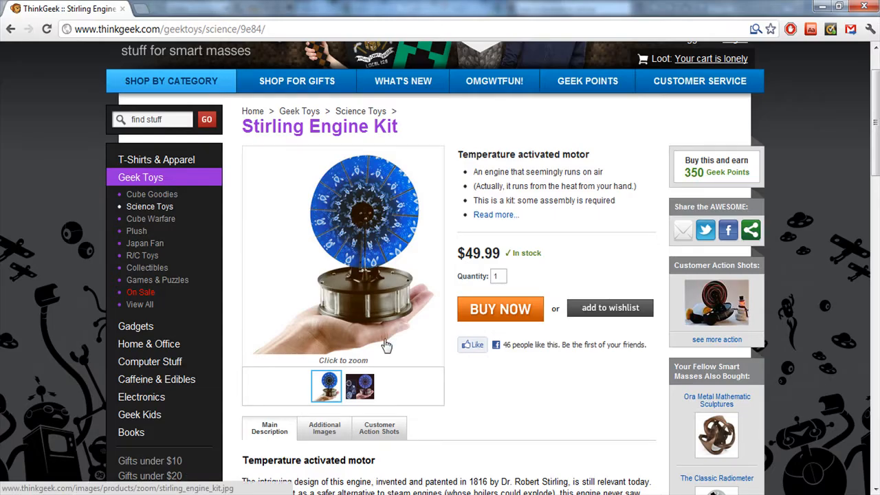
pyautogui.moveTo(410, 282)
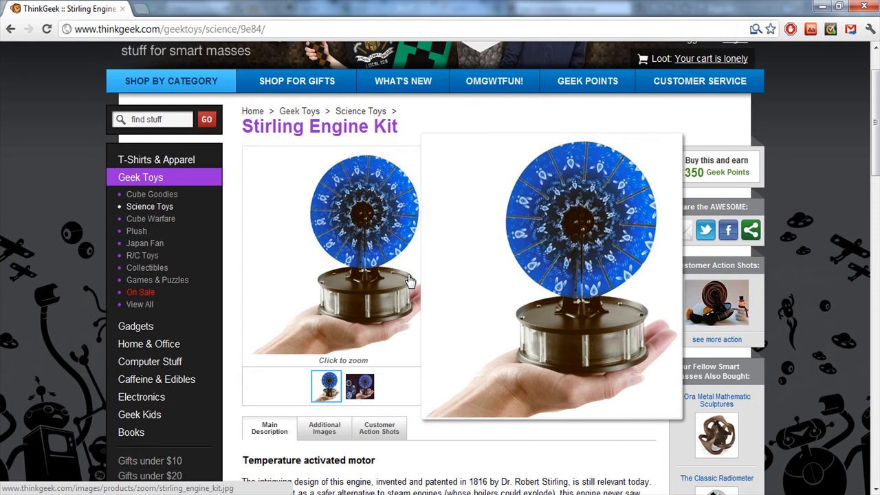
pyautogui.click(282, 491)
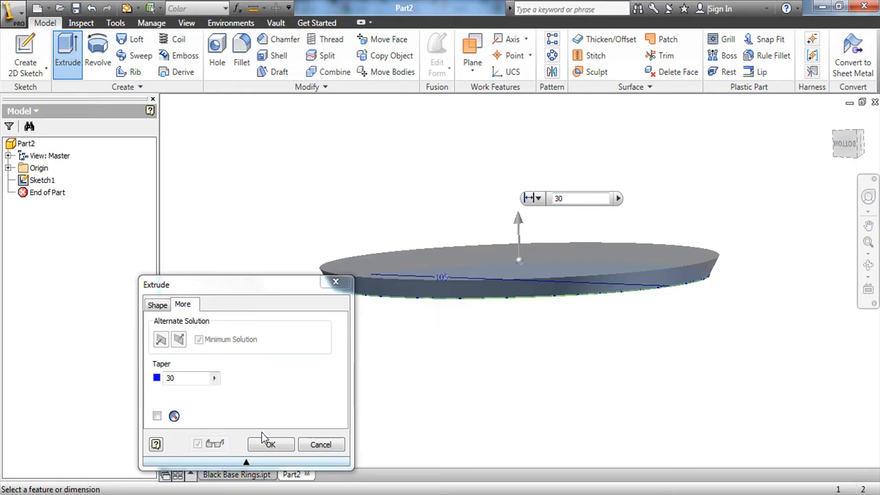
pyautogui.click(270, 445)
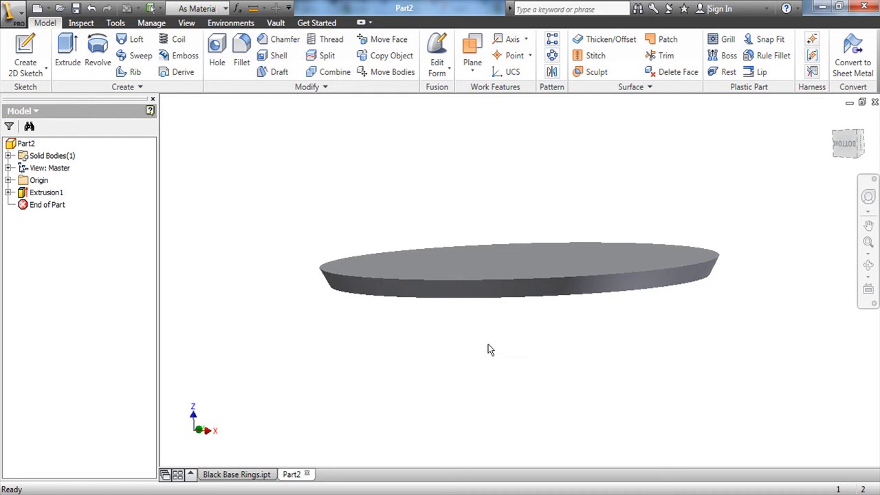
# Shell the tapered disc with a 1 mm wall thickness, removing its larger flat face
pyautogui.moveTo(484, 347); pyautogui.dragTo(483, 364, button='middle')
pyautogui.moveTo(510, 317)
pyautogui.keyDown('shift'); pyautogui.mouseDown(button='middle')
pyautogui.moveTo(505, 331)
pyautogui.moveTo(507, 321)
pyautogui.mouseUp(button='middle'); pyautogui.keyUp('shift')
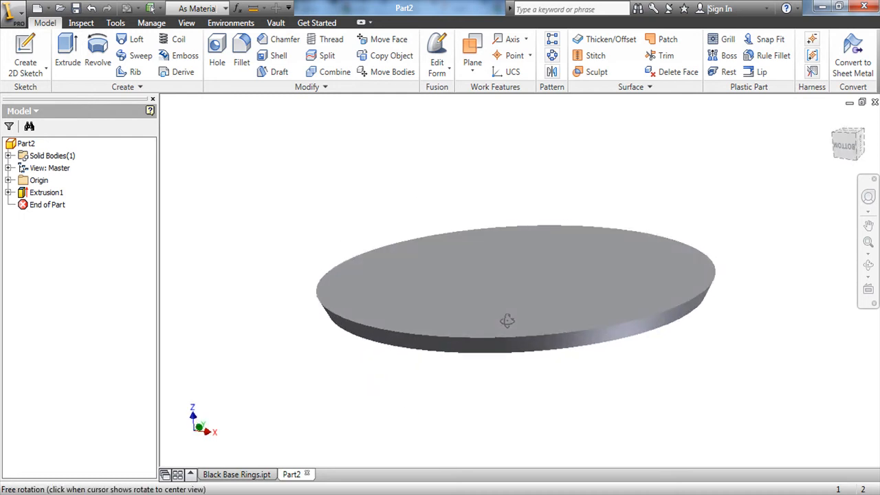
pyautogui.scroll(-3, 654, 247)
pyautogui.moveTo(689, 239)
pyautogui.keyDown('shift'); pyautogui.mouseDown(button='middle')
pyautogui.moveTo(694, 215)
pyautogui.moveTo(693, 242)
pyautogui.mouseUp(button='middle'); pyautogui.keyUp('shift')
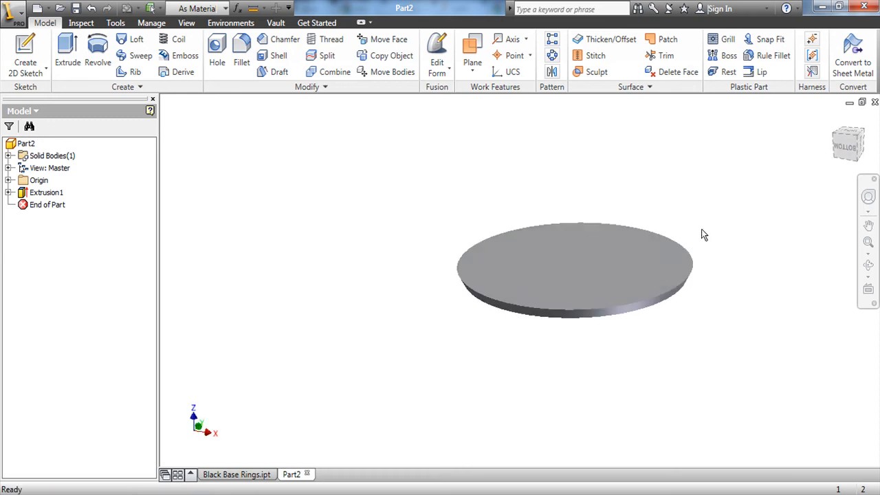
pyautogui.scroll(-3, 522, 257)
pyautogui.scroll(4, 607, 227)
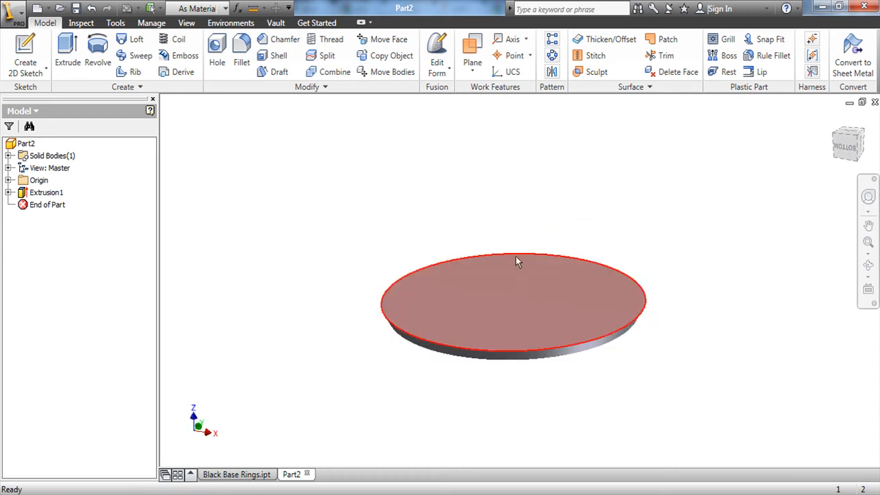
pyautogui.click(278, 58)
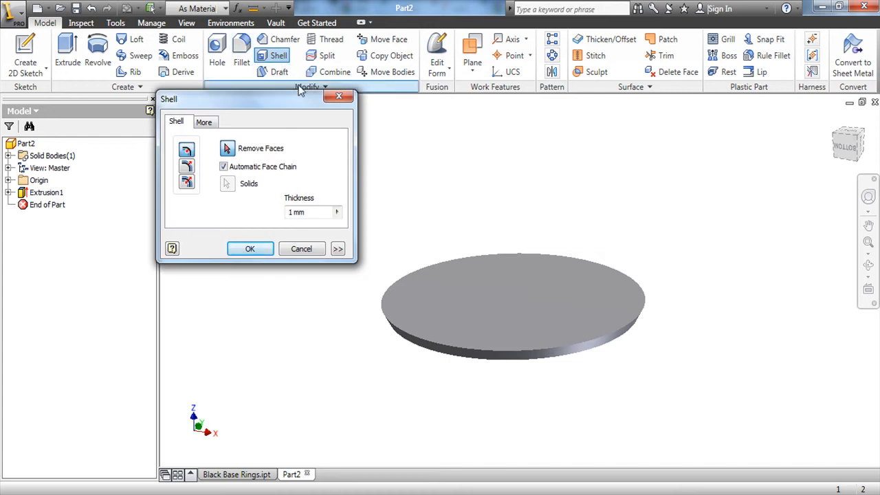
pyautogui.moveTo(251, 117); pyautogui.dragTo(245, 147)
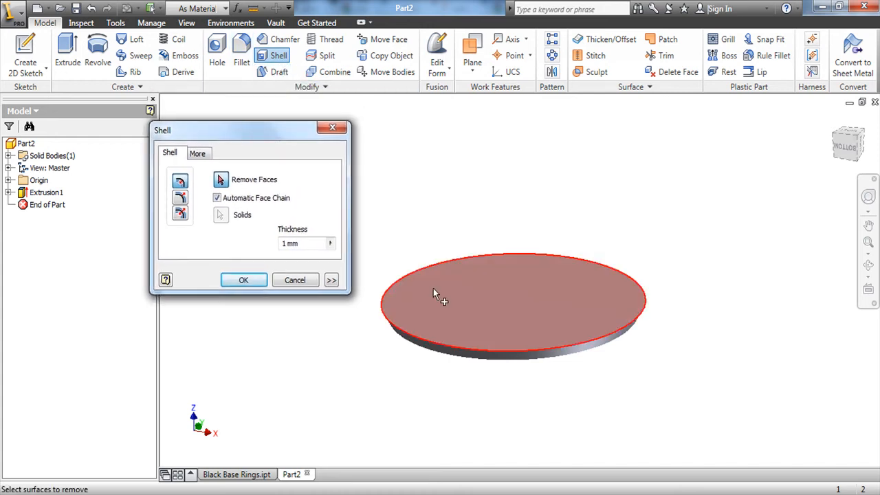
pyautogui.click(521, 294)
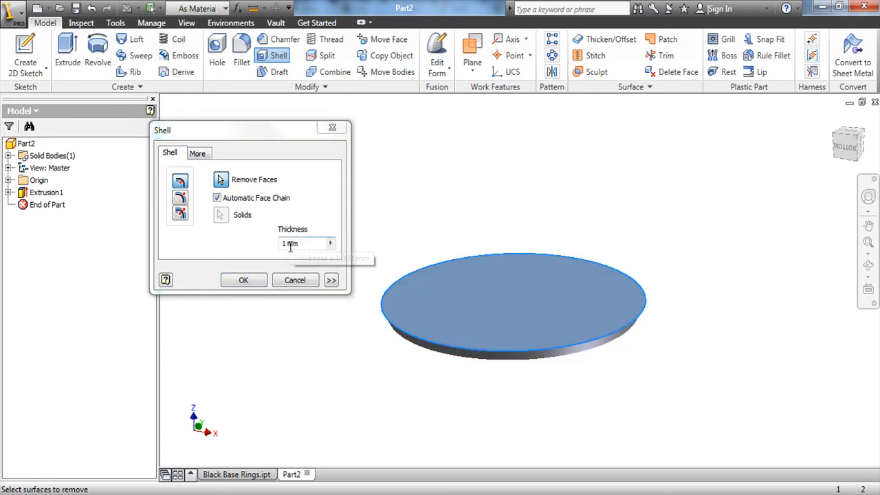
pyautogui.click(246, 280)
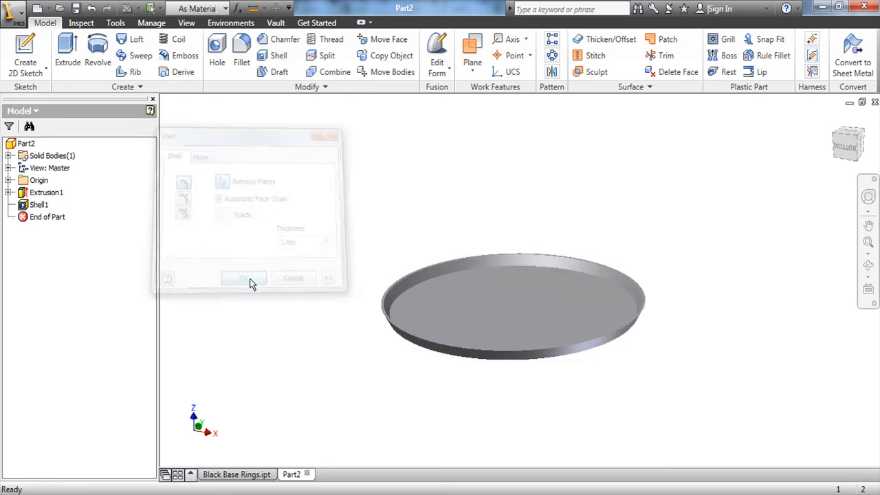
# Open the extrusion's base sketch to check the circle's diameter dimension, and finish the sketch
pyautogui.moveTo(405, 252)
pyautogui.keyDown('shift'); pyautogui.mouseDown(button='middle')
pyautogui.moveTo(406, 227)
pyautogui.moveTo(411, 265)
pyautogui.moveTo(415, 225)
pyautogui.moveTo(420, 257)
pyautogui.mouseUp(button='middle'); pyautogui.keyUp('shift')
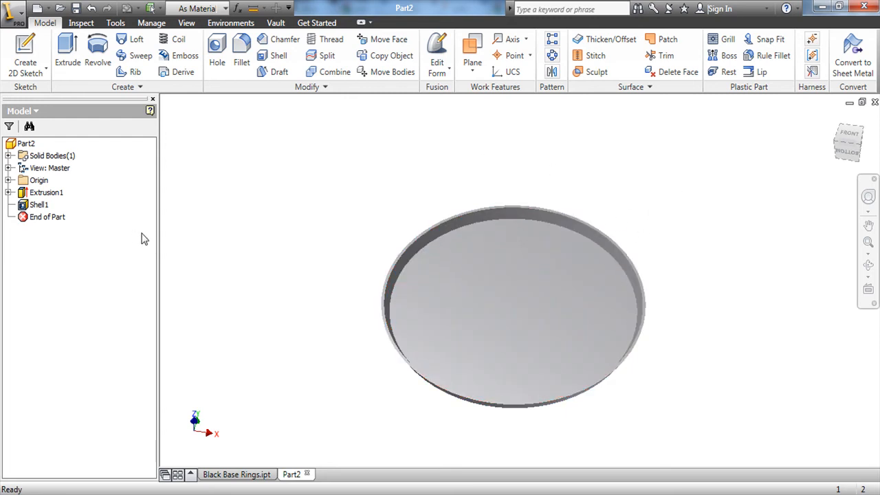
pyautogui.click(9, 192)
pyautogui.click(47, 204)
pyautogui.rightClick(49, 204)
pyautogui.click(42, 229)
pyautogui.rightClick(49, 204)
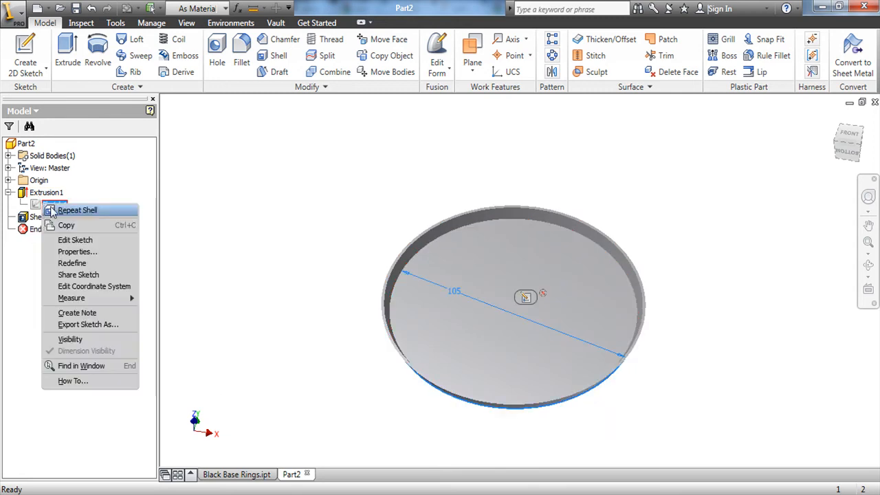
pyautogui.click(75, 241)
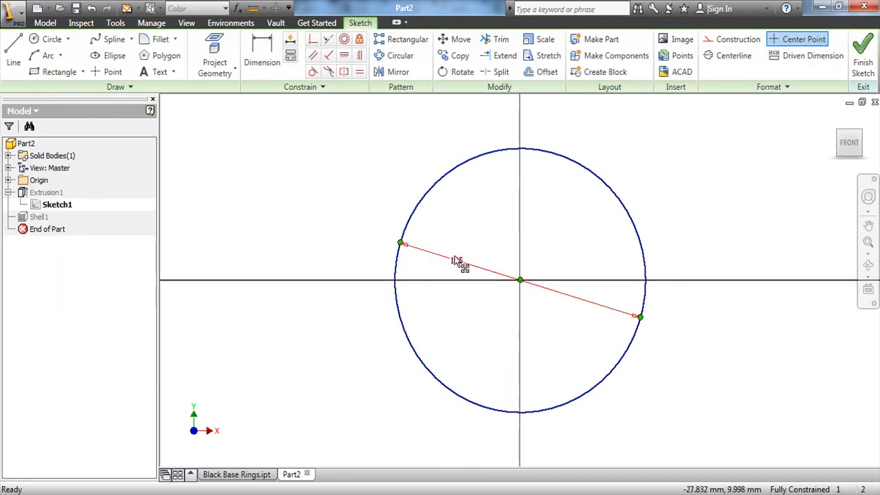
pyautogui.click(863, 66)
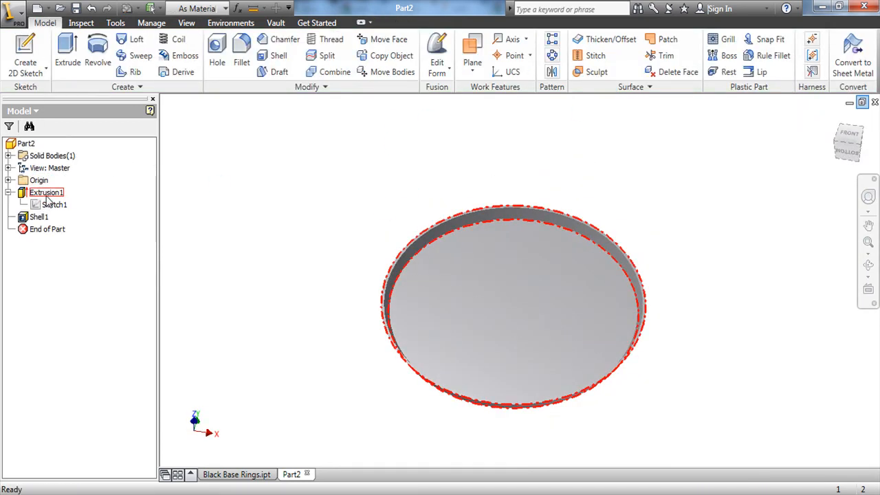
# Review the extrusion's distance and taper settings, and check the shell's thickness setting
pyautogui.rightClick(47, 197)
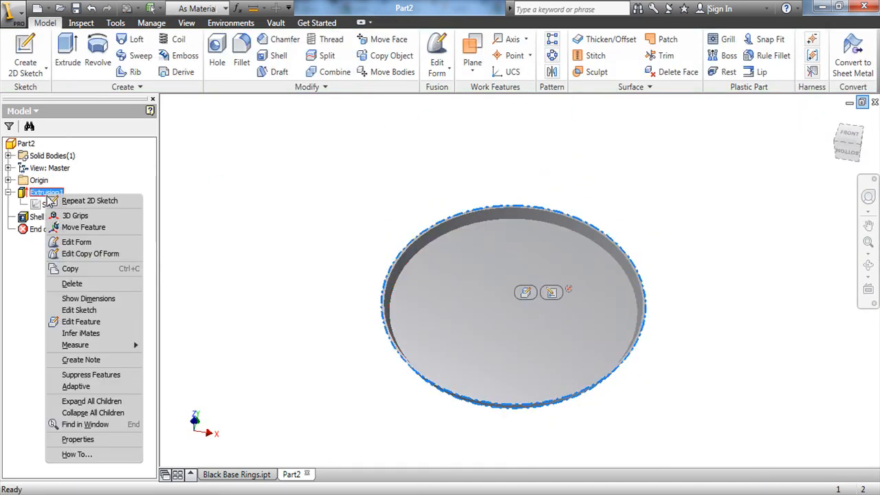
pyautogui.click(100, 321)
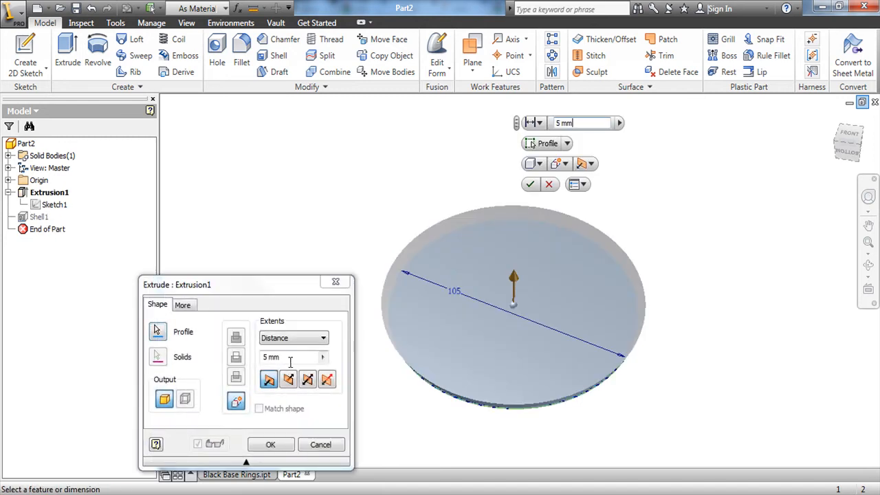
pyautogui.click(182, 305)
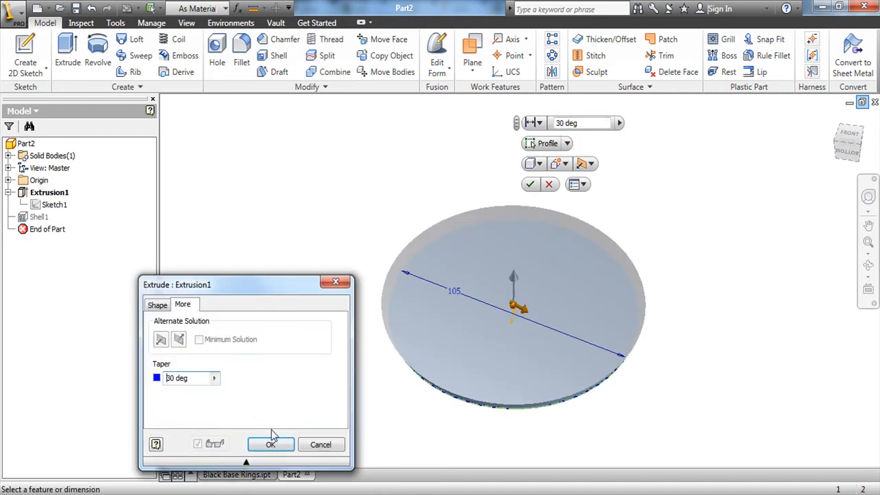
pyautogui.click(271, 444)
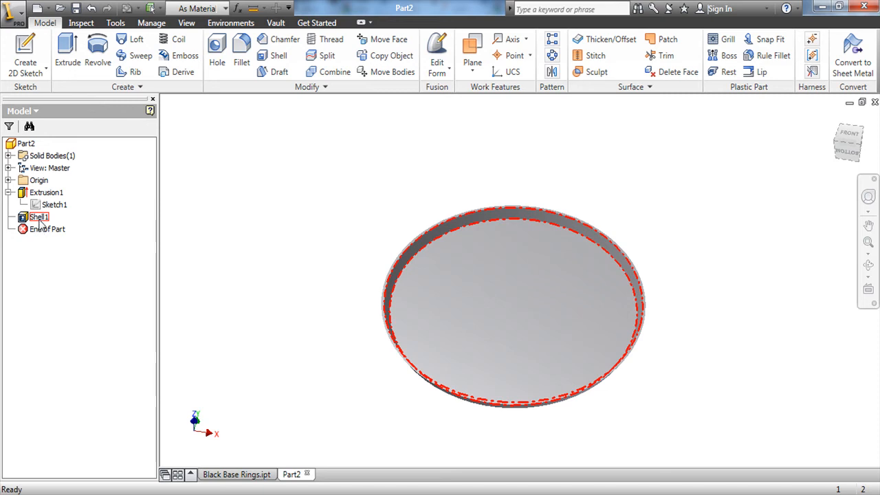
pyautogui.rightClick(39, 221)
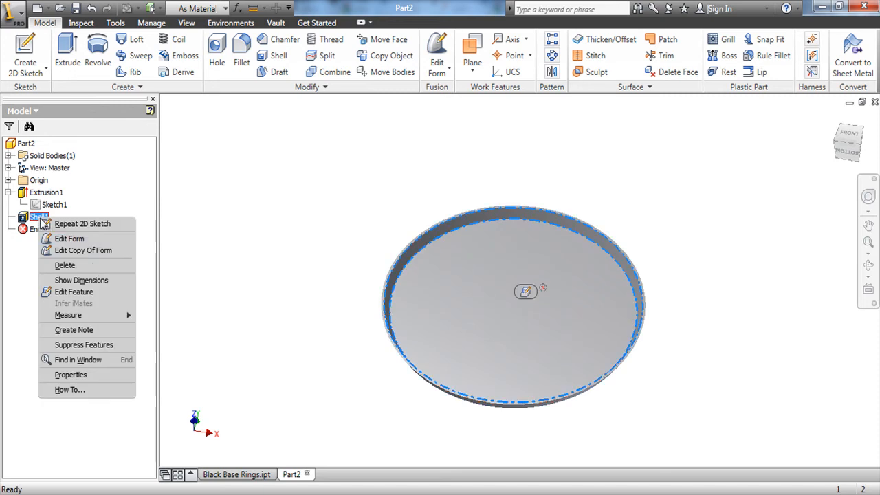
pyautogui.click(94, 293)
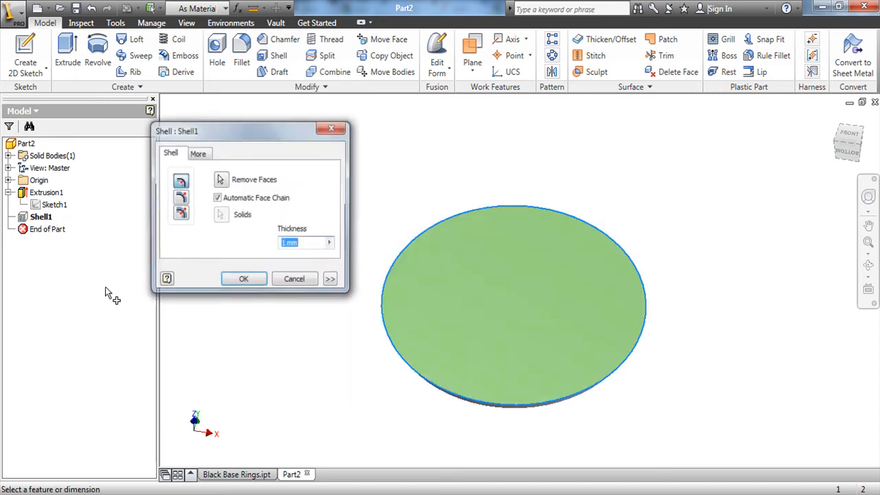
pyautogui.click(296, 279)
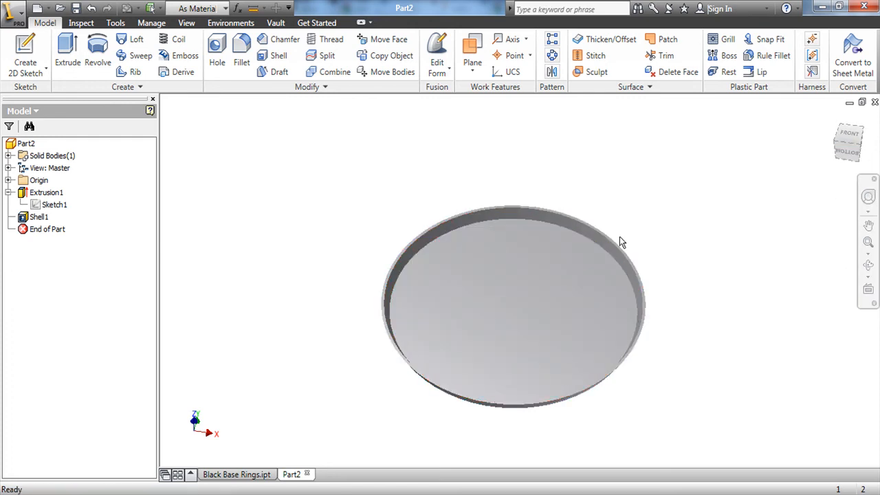
# Start a sketch on the shelled disc's inner floor and draw a circle about 94 mm in diameter centred on the origin
pyautogui.click(847, 144)
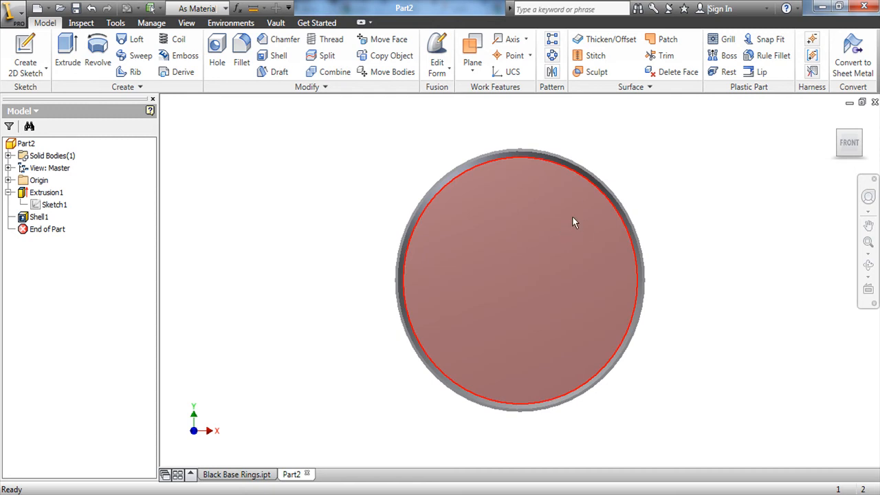
pyautogui.moveTo(573, 219)
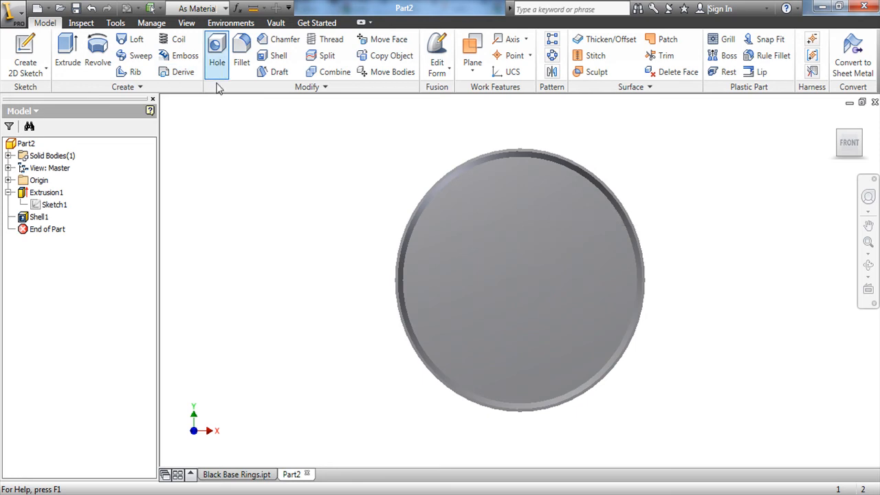
pyautogui.click(23, 55)
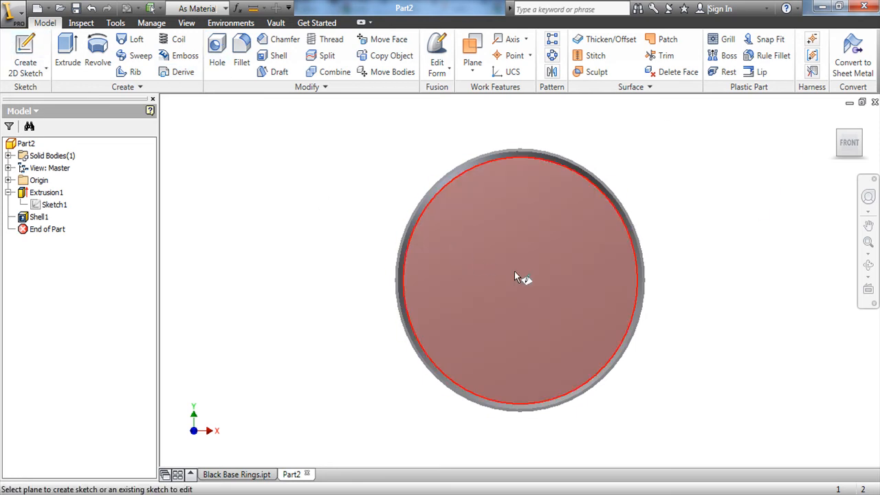
pyautogui.click(519, 269)
pyautogui.click(15, 59)
pyautogui.click(50, 41)
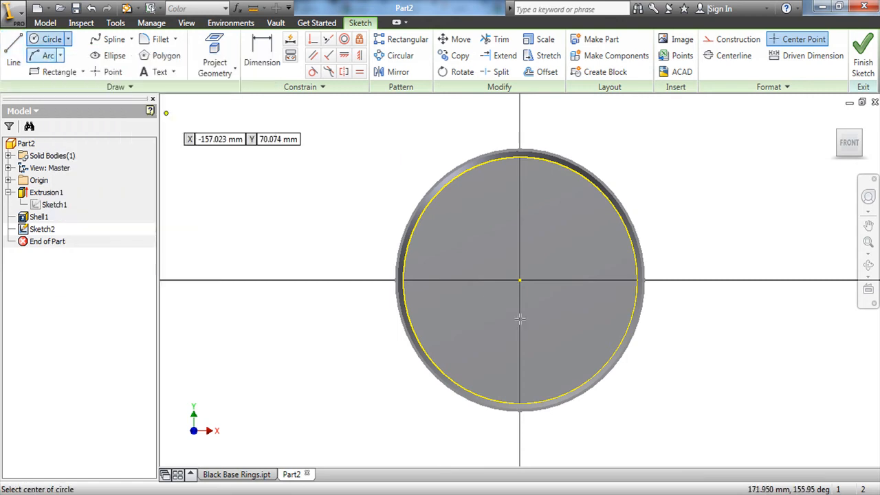
pyautogui.click(519, 279)
pyautogui.click(413, 278)
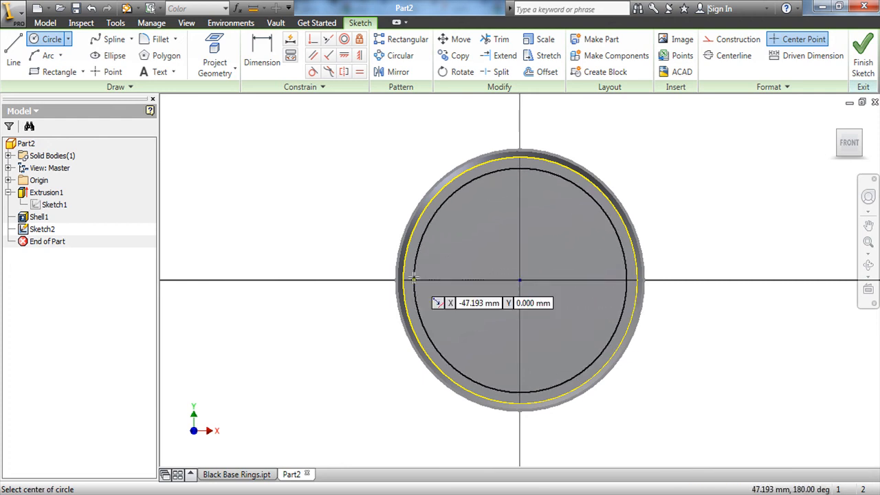
# Draw horizontal (about 7.3 mm), vertical and diagonal (about 4.7 mm) lines from one point on the floor's projected edge to the inner circle
pyautogui.press('l')
pyautogui.scroll(3, 460, 195)
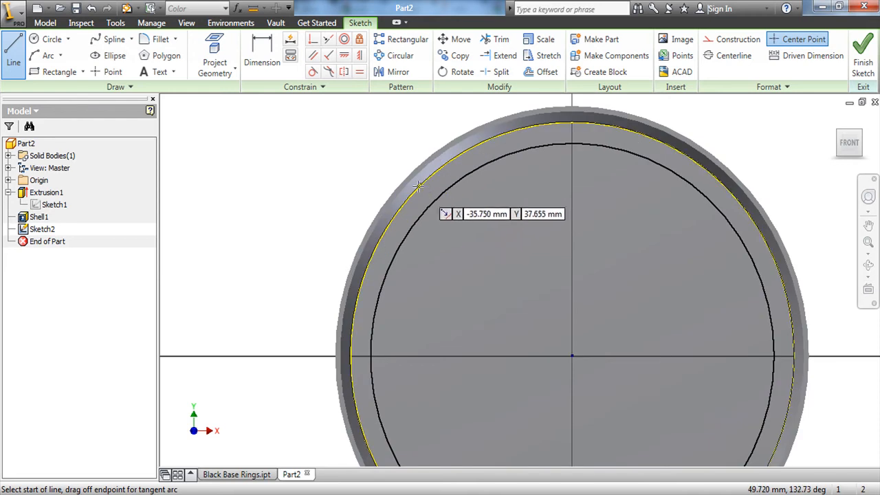
pyautogui.click(418, 186)
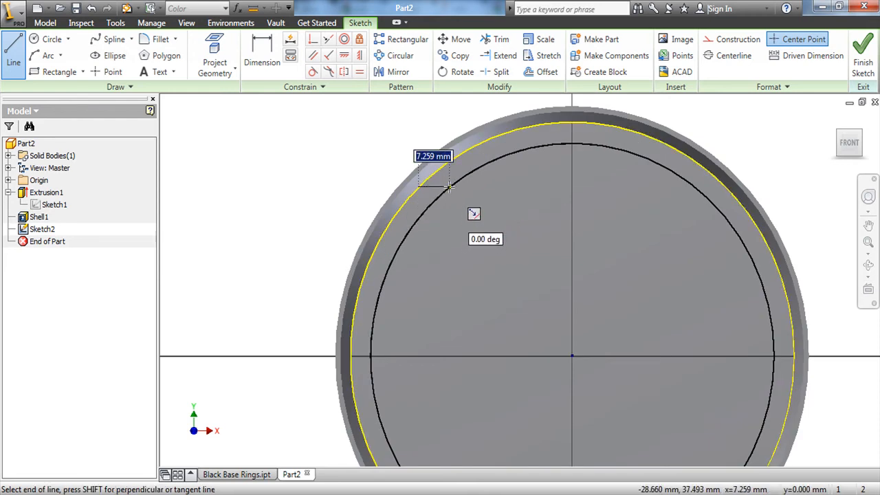
pyautogui.press('Escape')
pyautogui.click(418, 186)
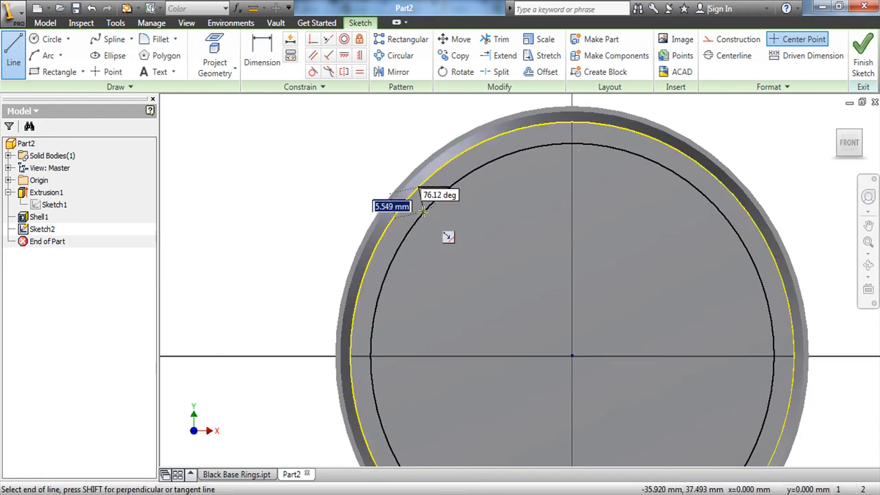
pyautogui.press('Escape')
pyautogui.click(422, 190)
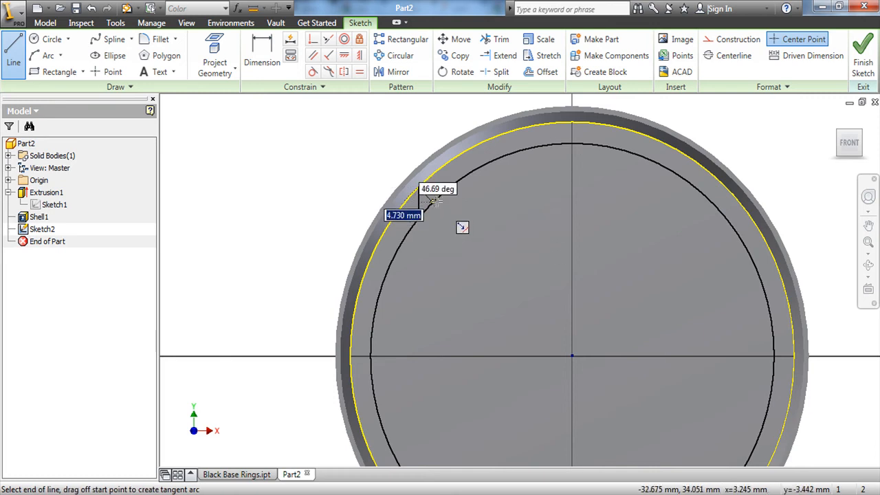
pyautogui.click(433, 203)
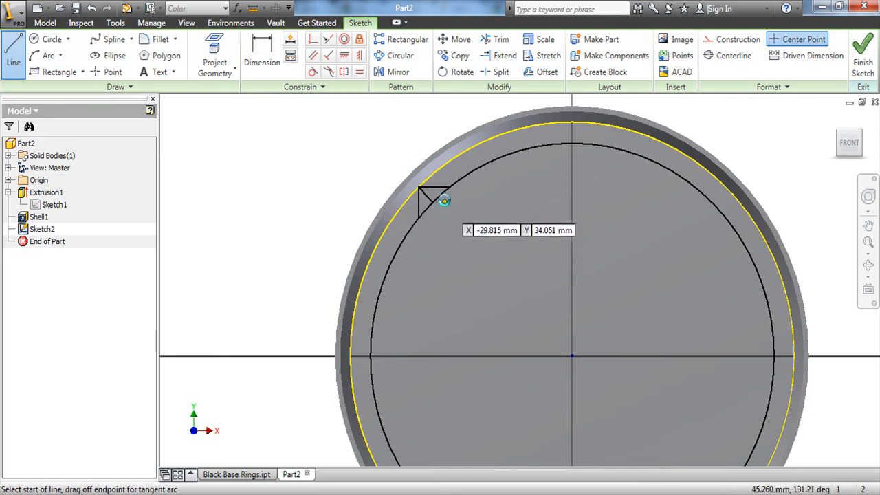
pyautogui.scroll(3, 443, 202)
pyautogui.press('Escape')
# Try to apply a horizontal constraint to the short horizontal line between the two circles
pyautogui.click(418, 168)
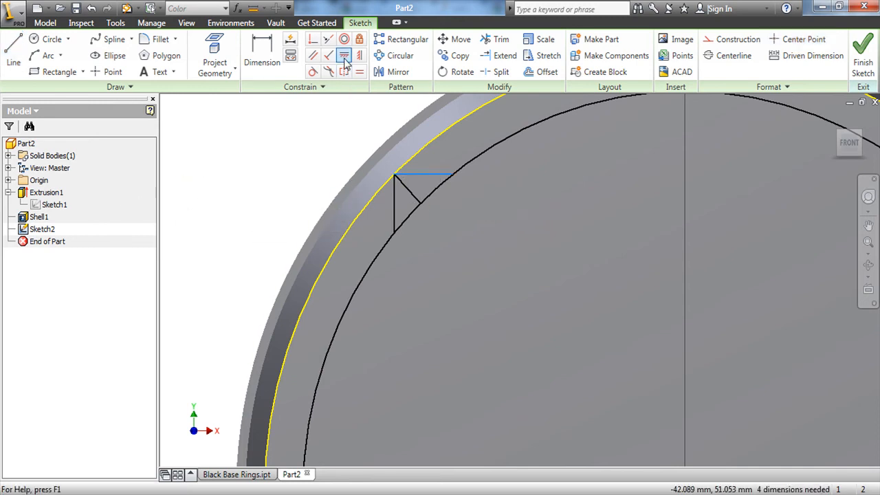
pyautogui.click(382, 205)
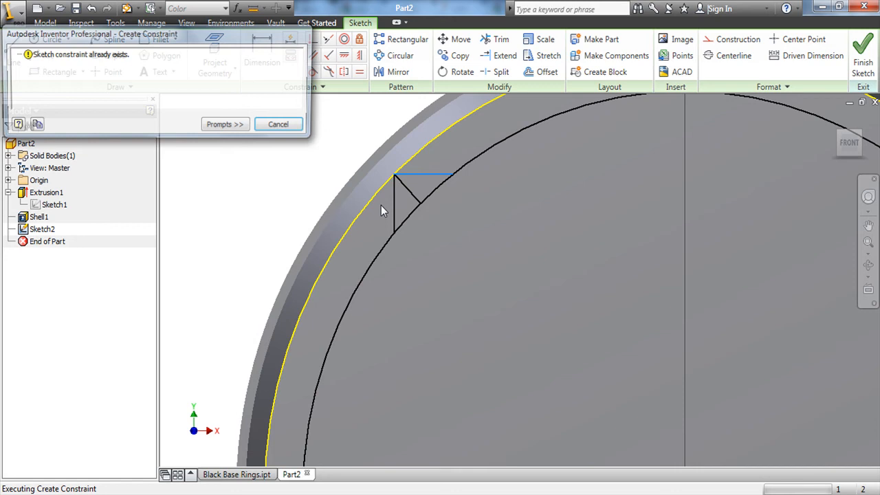
pyautogui.click(281, 125)
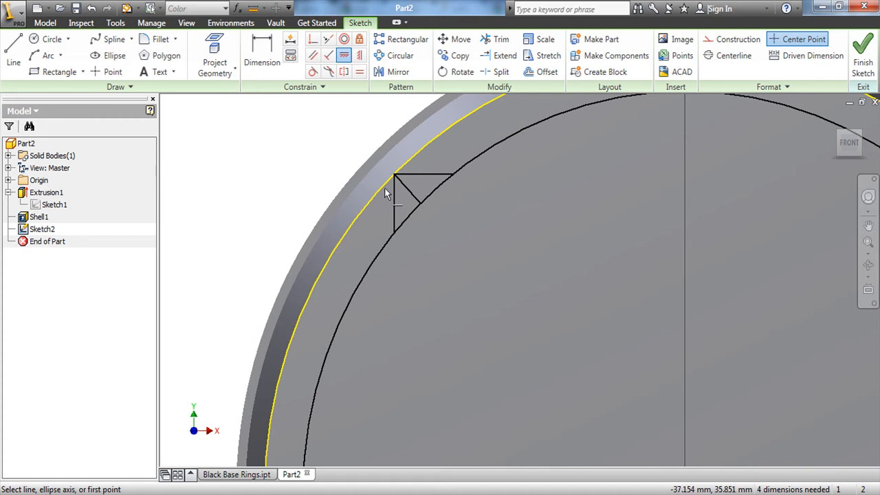
pyautogui.press('Escape')
# Dimension the angle between the short vertical line and the diagonal line as 45 degrees
pyautogui.click(406, 188)
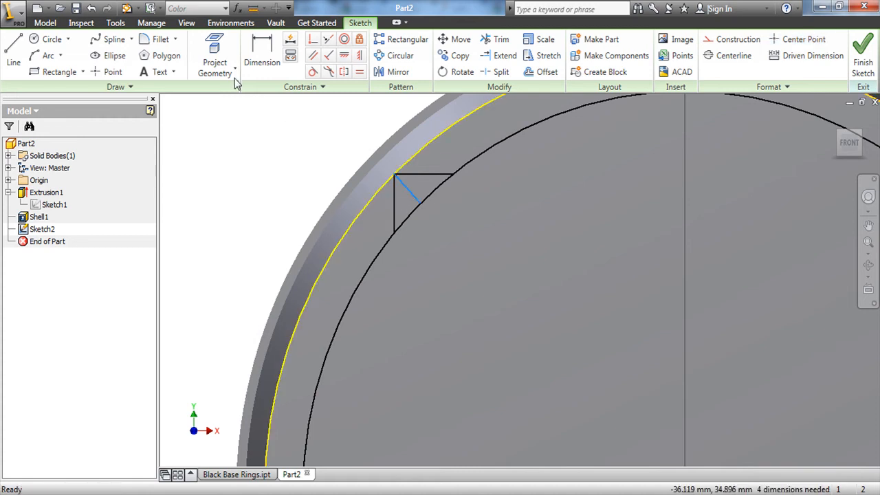
pyautogui.click(261, 55)
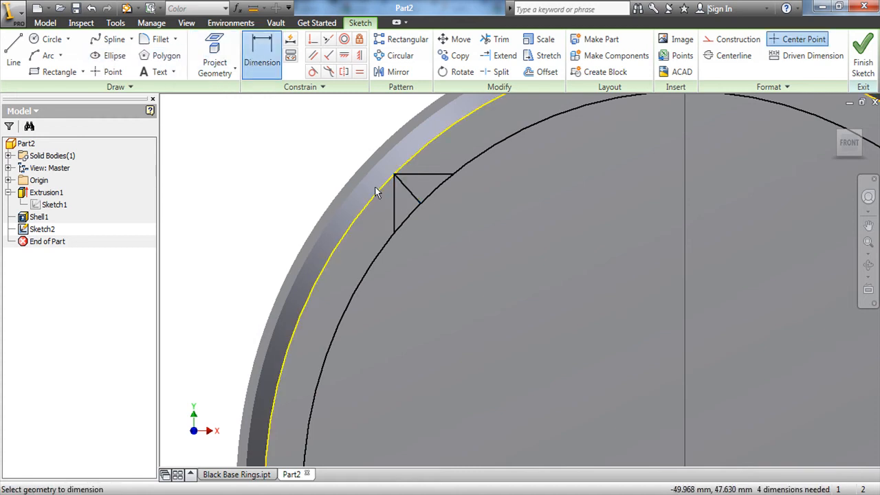
pyautogui.click(395, 191)
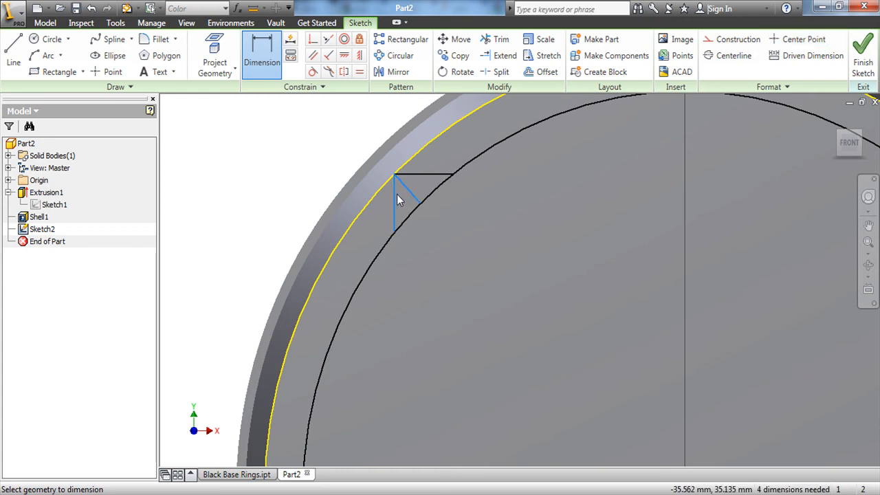
pyautogui.click(422, 220)
pyautogui.write('45')
pyautogui.press('Return')
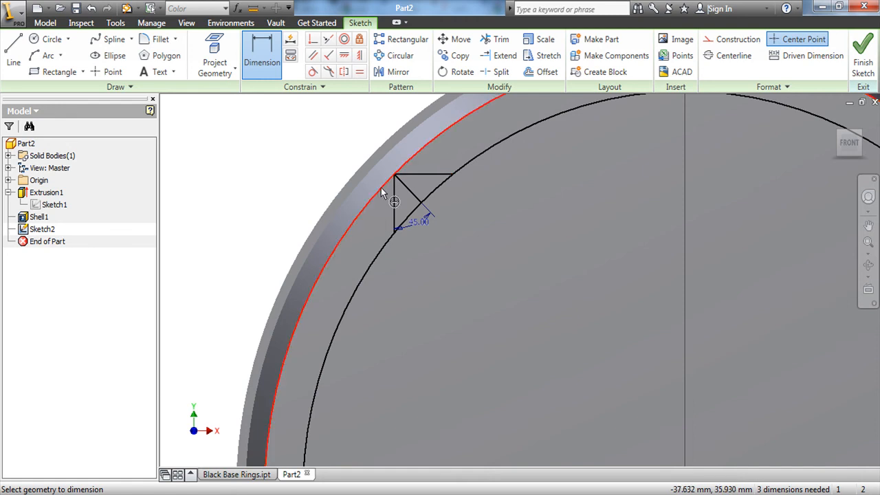
# Dimension the vertical distance between the diagonal line's two endpoints as 3 mm
pyautogui.click(410, 198)
pyautogui.press('Escape')
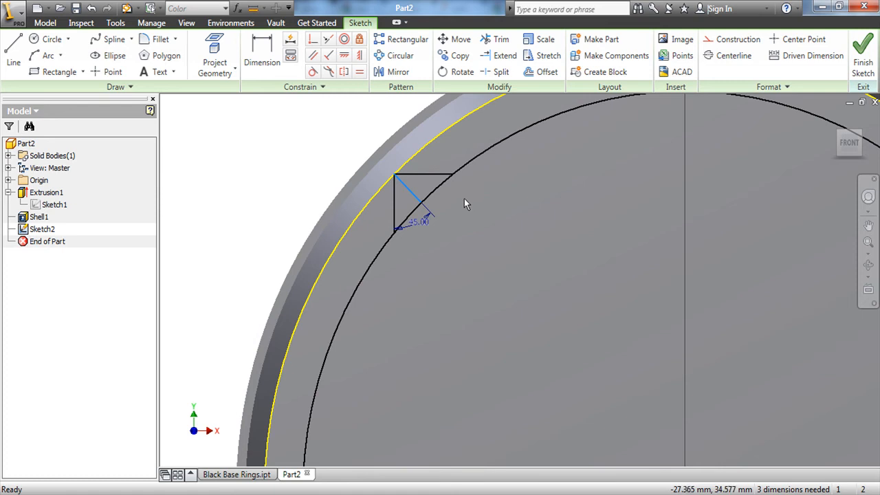
pyautogui.press('d')
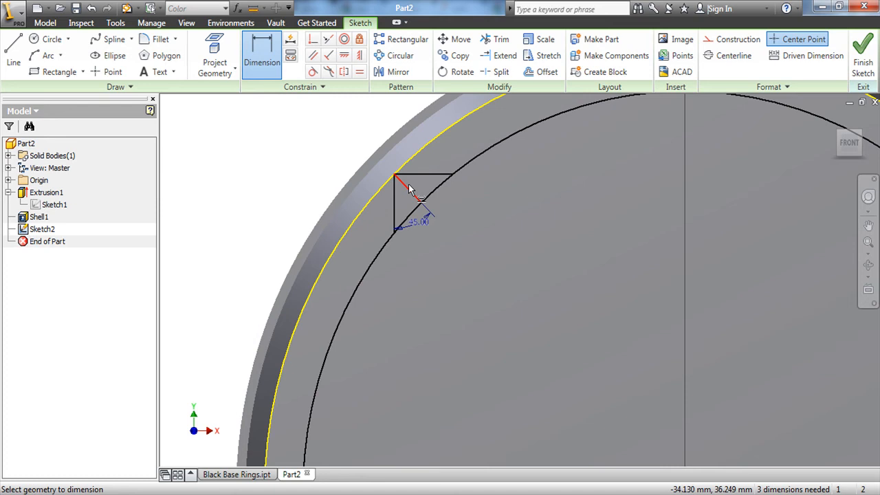
pyautogui.click(402, 182)
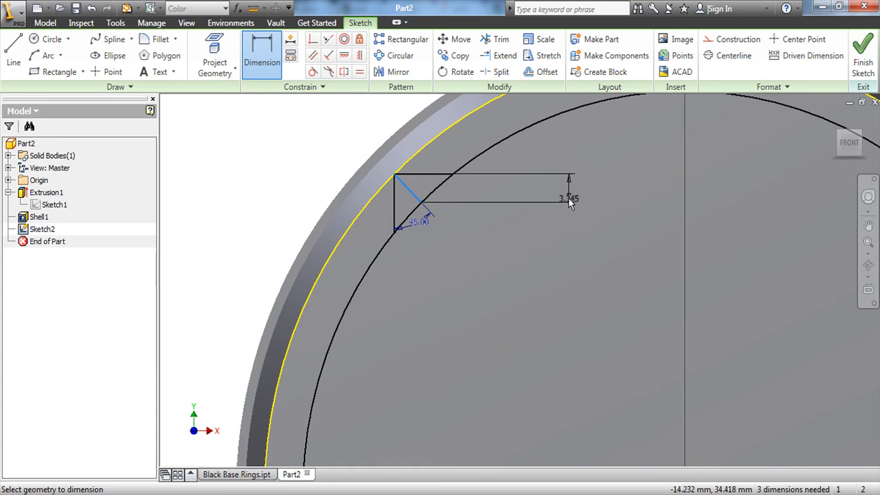
pyautogui.click(568, 197)
pyautogui.write('3')
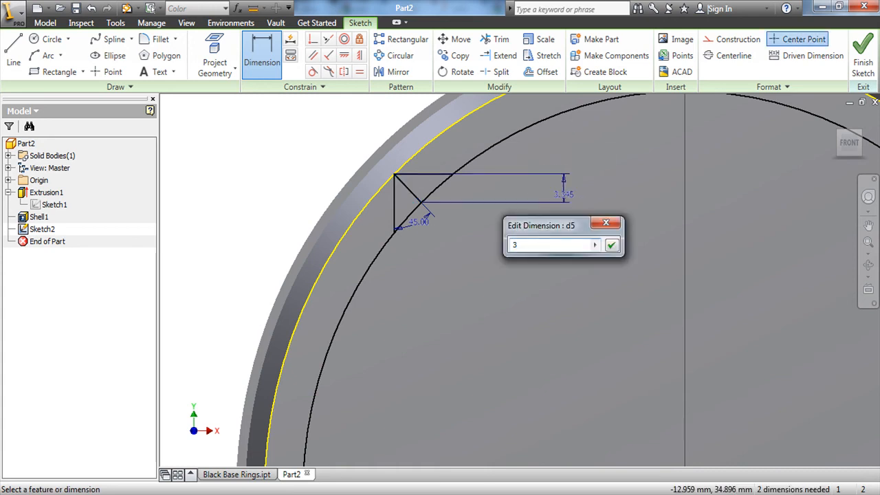
pyautogui.press('Return')
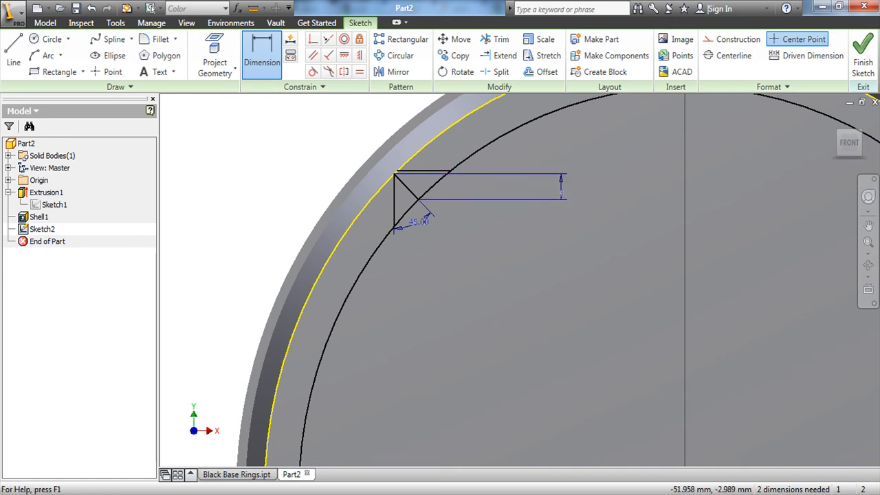
# Examine the hole's sketch in Black Base Rings.ipt for its construction geometry and dimensions, and return to Part2
pyautogui.click(259, 485)
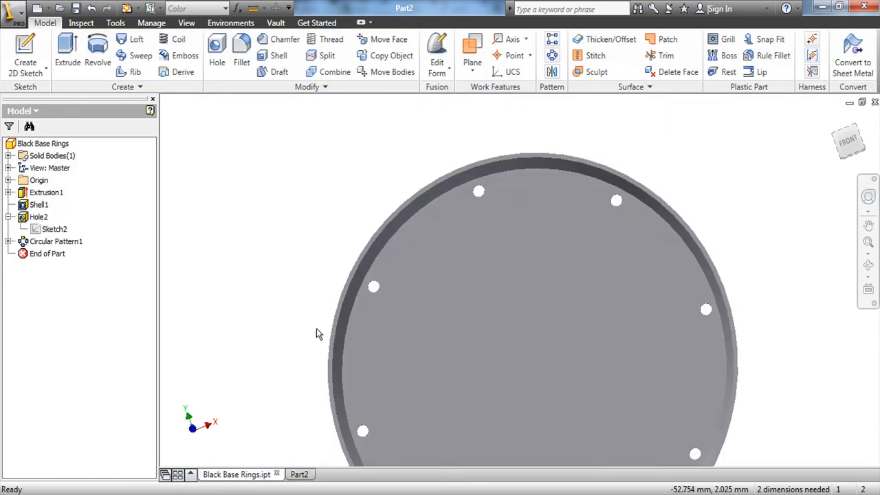
pyautogui.rightClick(54, 230)
pyautogui.click(72, 264)
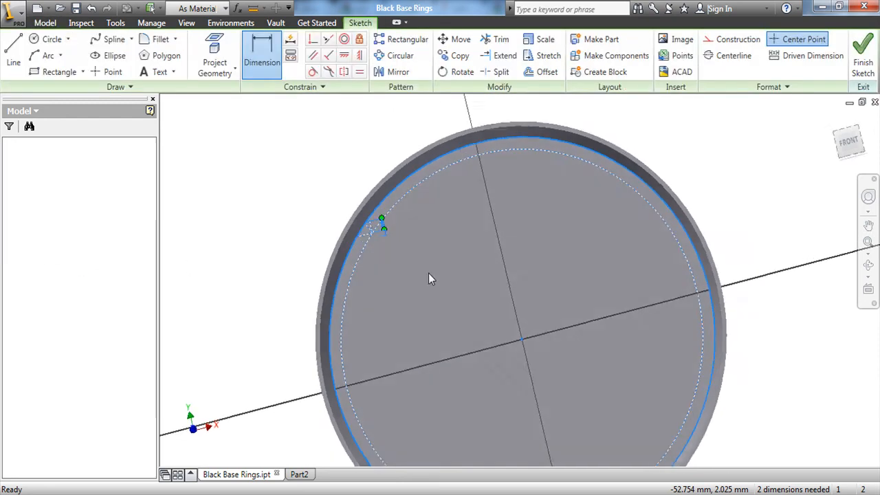
pyautogui.scroll(-5, 403, 136)
pyautogui.scroll(4, 405, 140)
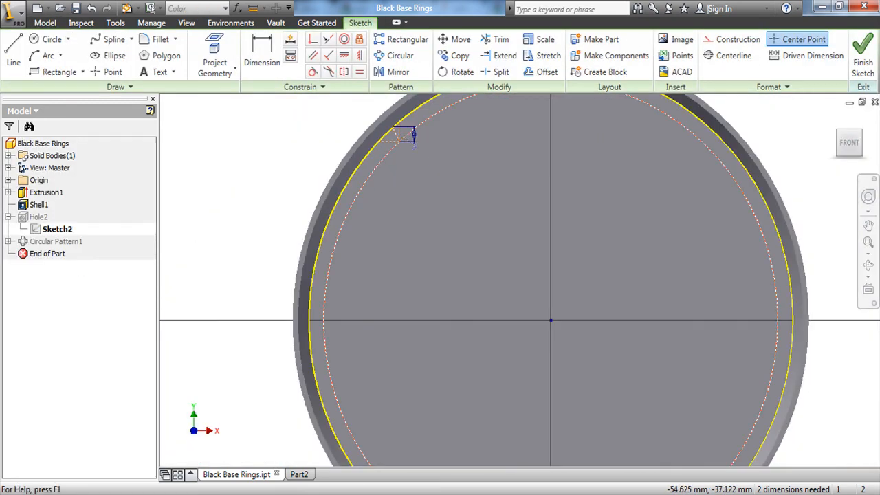
pyautogui.click(297, 475)
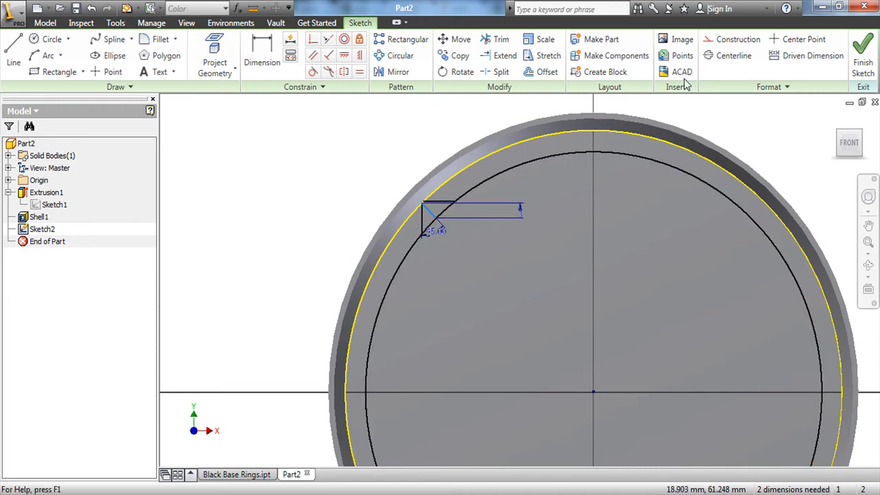
# Convert the inner circle and the short horizontal, diagonal and vertical lines to construction geometry, and finish the sketch
pyautogui.click(651, 166)
pyautogui.click(718, 42)
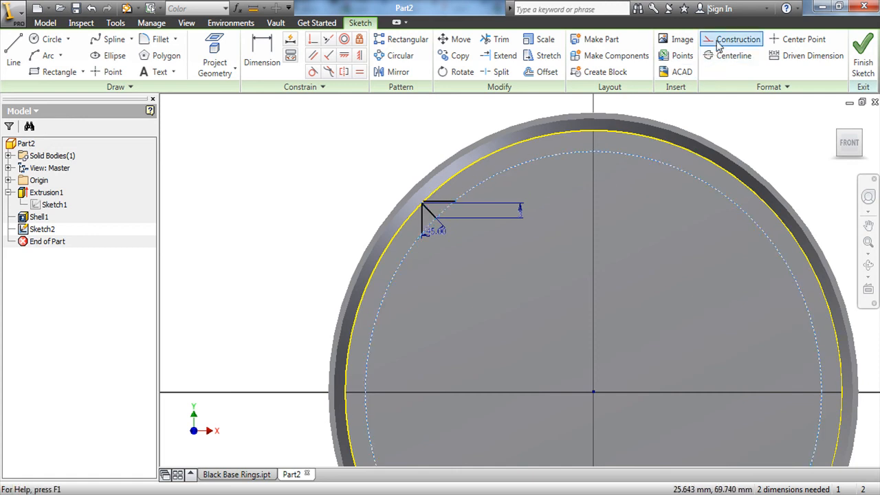
pyautogui.click(440, 206)
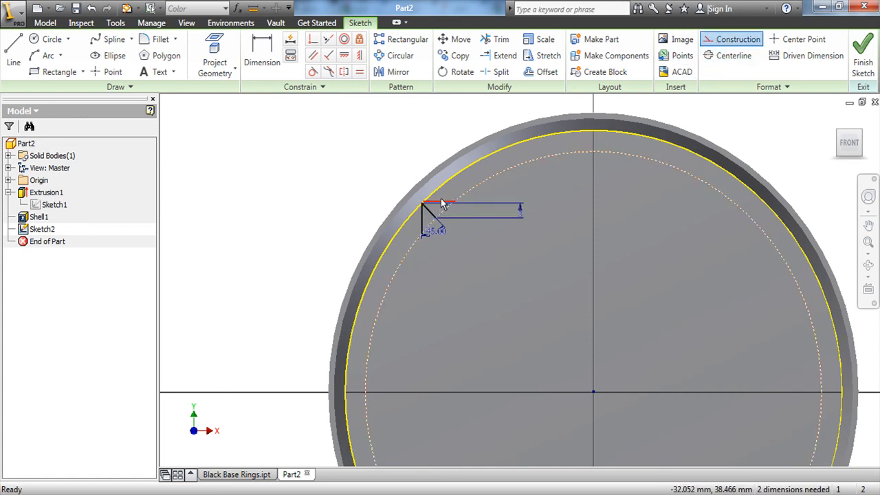
pyautogui.scroll(3, 410, 174)
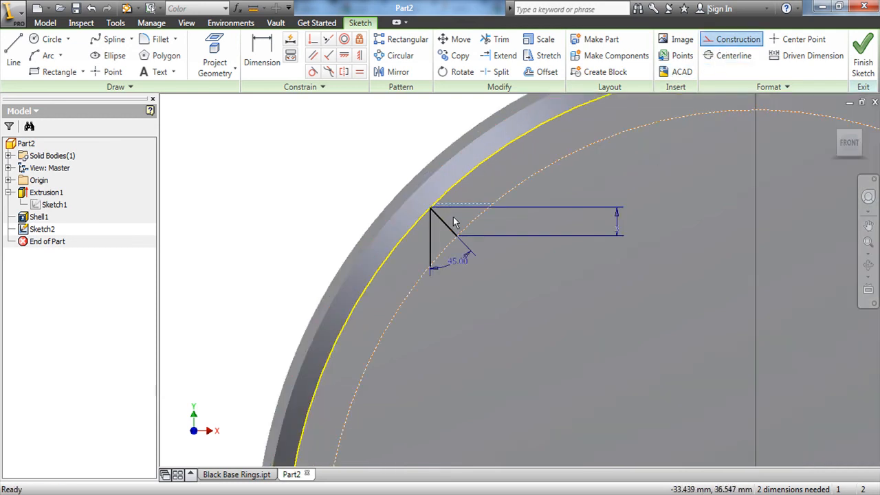
pyautogui.click(447, 229)
pyautogui.click(713, 34)
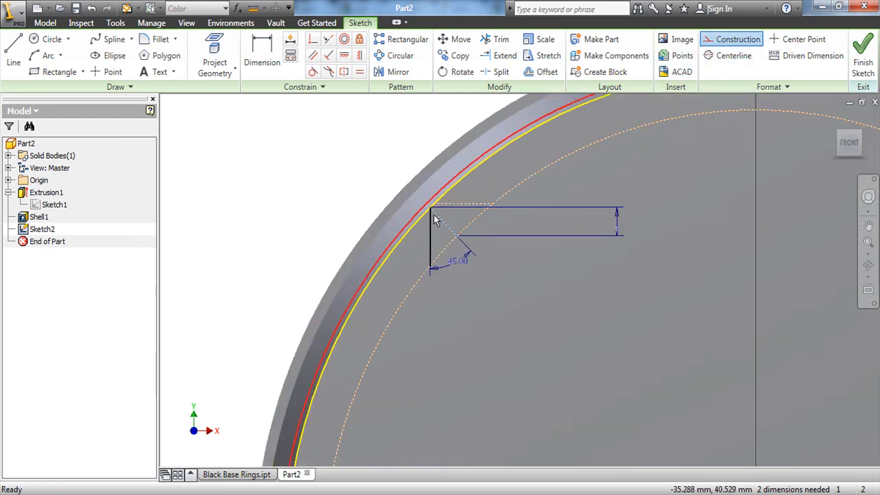
pyautogui.click(434, 240)
pyautogui.click(733, 38)
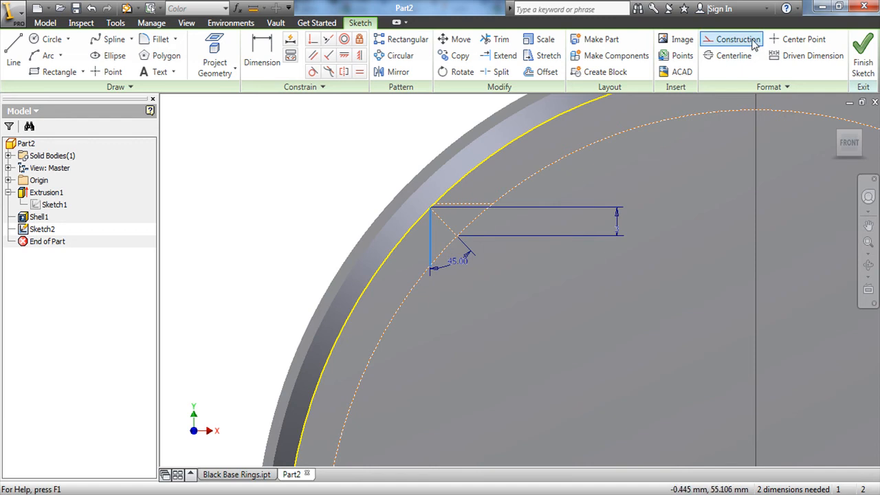
pyautogui.scroll(-3, 495, 237)
pyautogui.scroll(-3, 536, 249)
pyautogui.scroll(-3, 564, 323)
pyautogui.scroll(4, 501, 277)
pyautogui.scroll(-2, 596, 310)
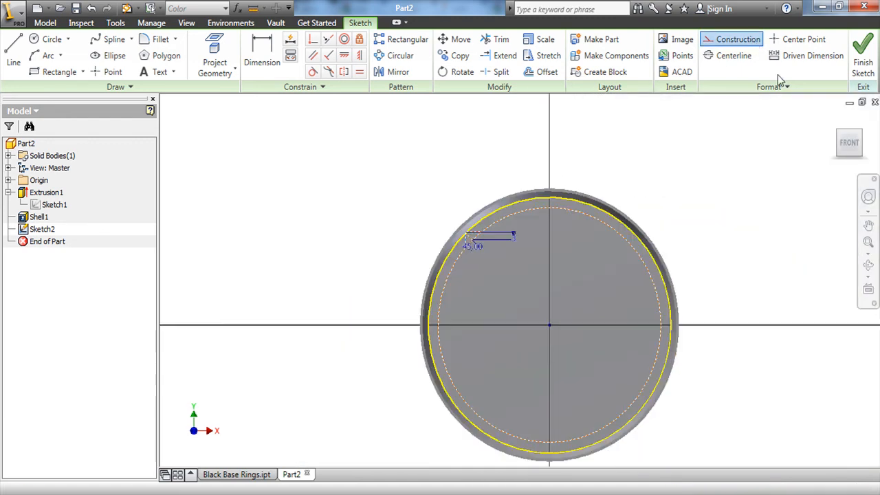
pyautogui.click(861, 56)
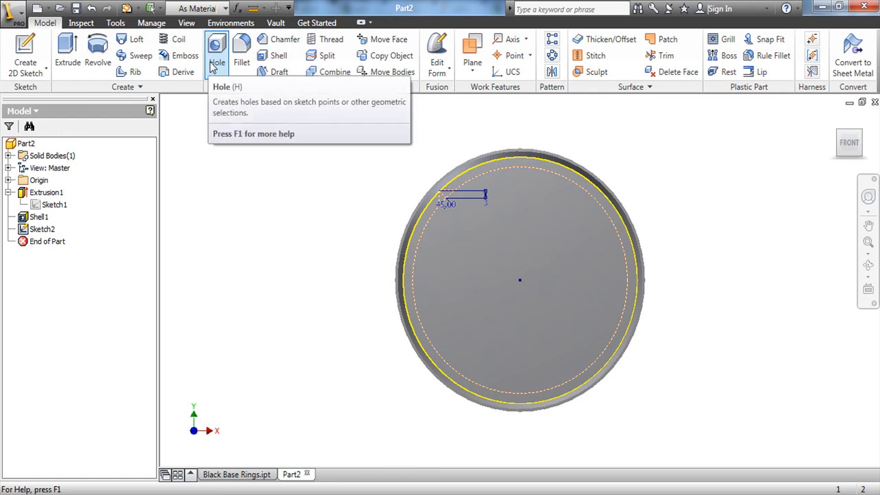
# Start a Through All hole from the sketch, centred where the diagonal line meets the construction circle
pyautogui.click(214, 65)
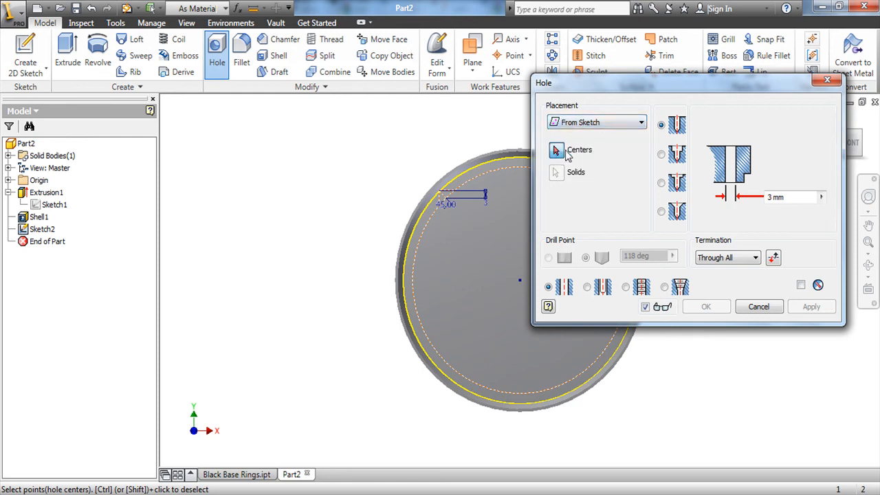
pyautogui.scroll(5, 426, 205)
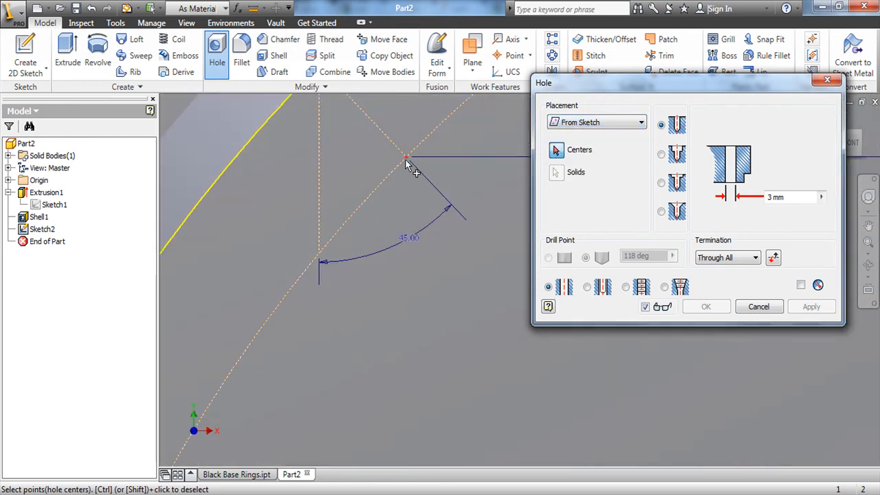
pyautogui.click(406, 158)
pyautogui.scroll(-5, 440, 189)
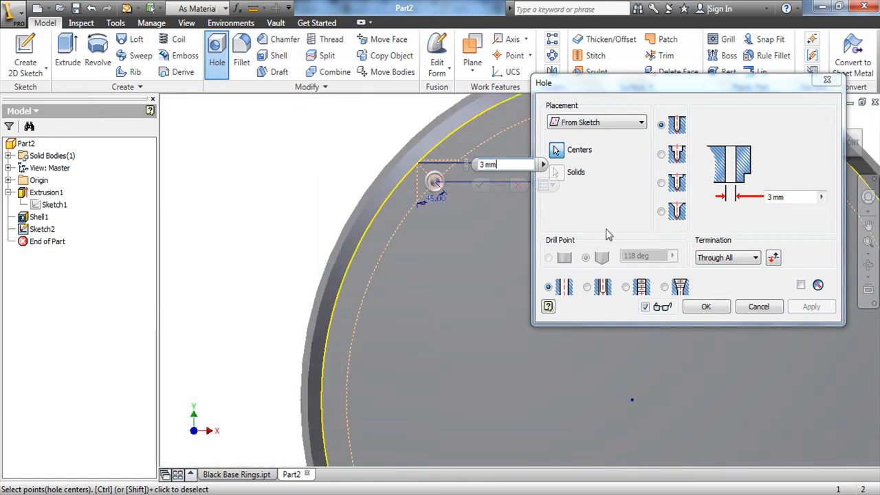
pyautogui.moveTo(588, 87); pyautogui.dragTo(608, 194)
pyautogui.scroll(-5, 505, 241)
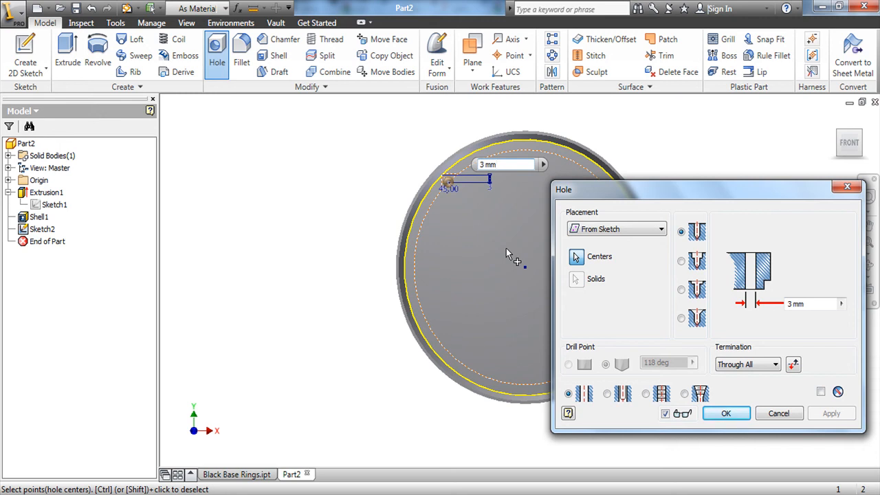
pyautogui.scroll(-1, 509, 249)
pyautogui.scroll(2, 512, 252)
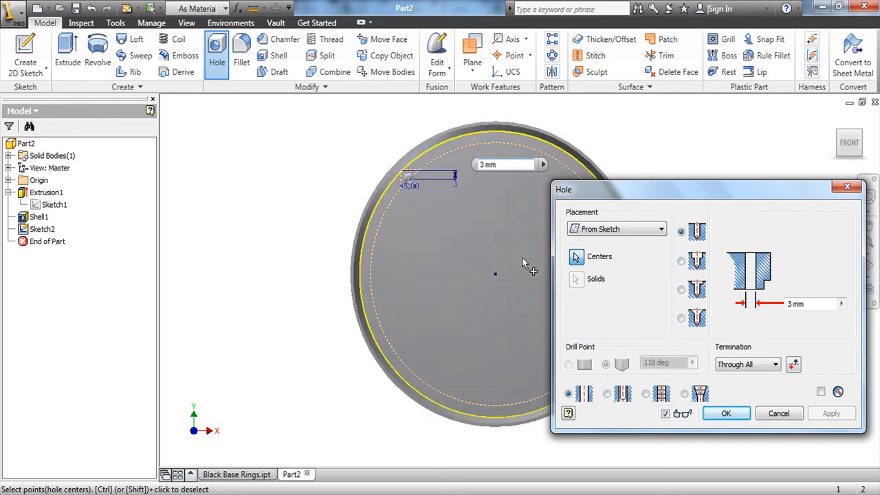
# Make the hole a clearance hole and set its fastener standard to ISO
pyautogui.click(622, 393)
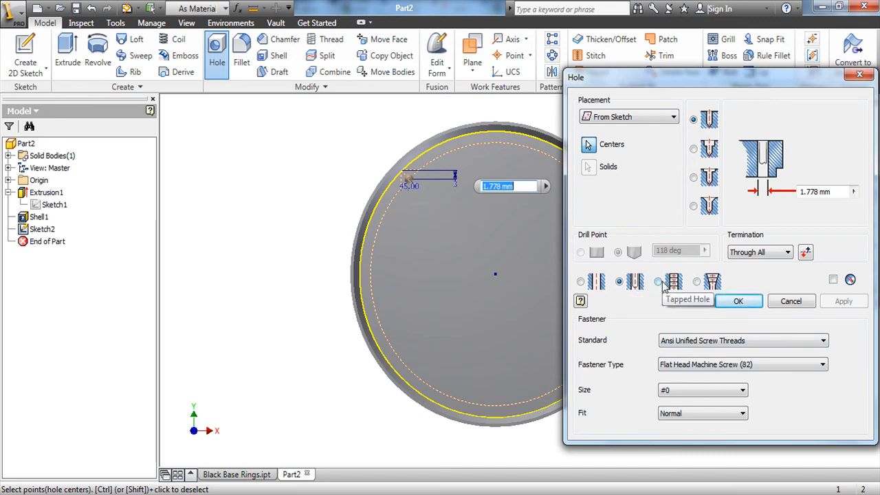
pyautogui.click(719, 346)
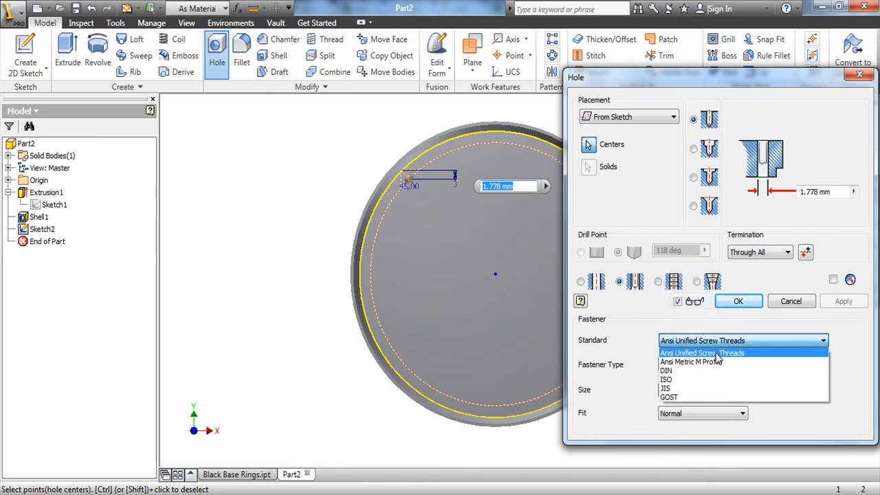
pyautogui.click(719, 353)
pyautogui.click(720, 366)
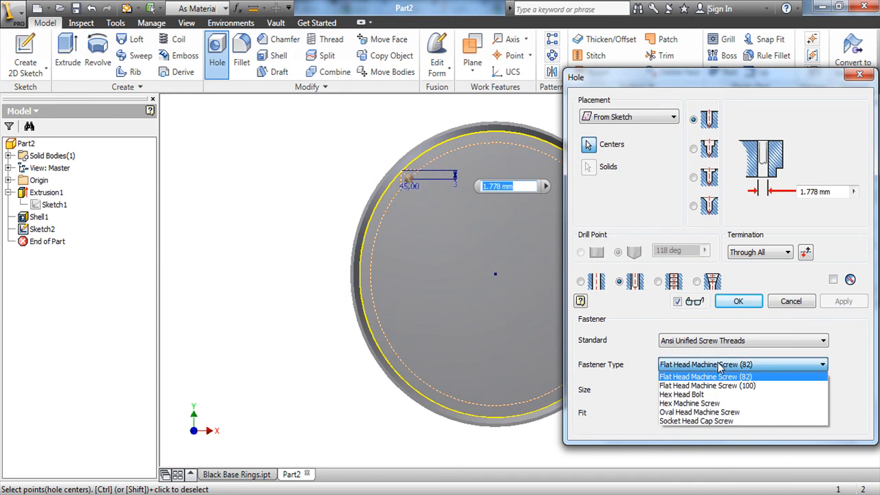
pyautogui.click(720, 366)
pyautogui.click(722, 341)
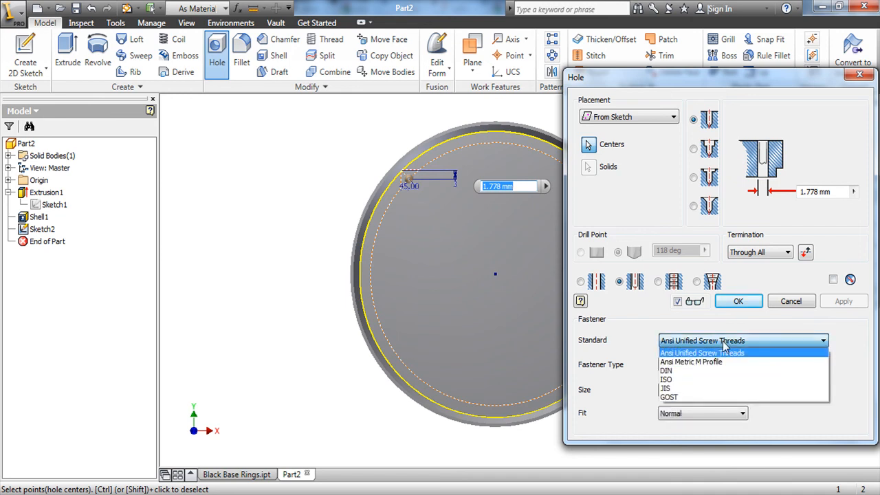
pyautogui.click(715, 363)
pyautogui.click(715, 365)
pyautogui.click(714, 367)
pyautogui.click(722, 340)
pyautogui.click(714, 379)
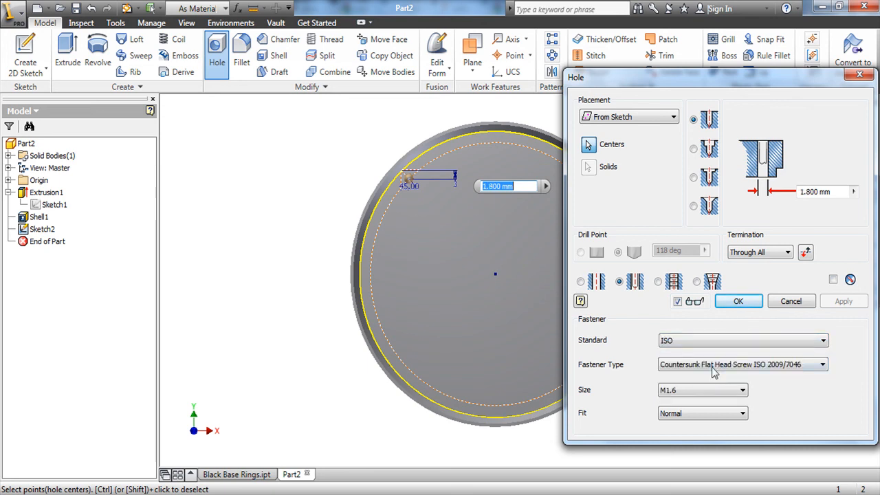
# Set the fastener to Countersunk Raised Head Screw ISO 2010/7047, size M3, choose its fit, and create the hole
pyautogui.click(714, 365)
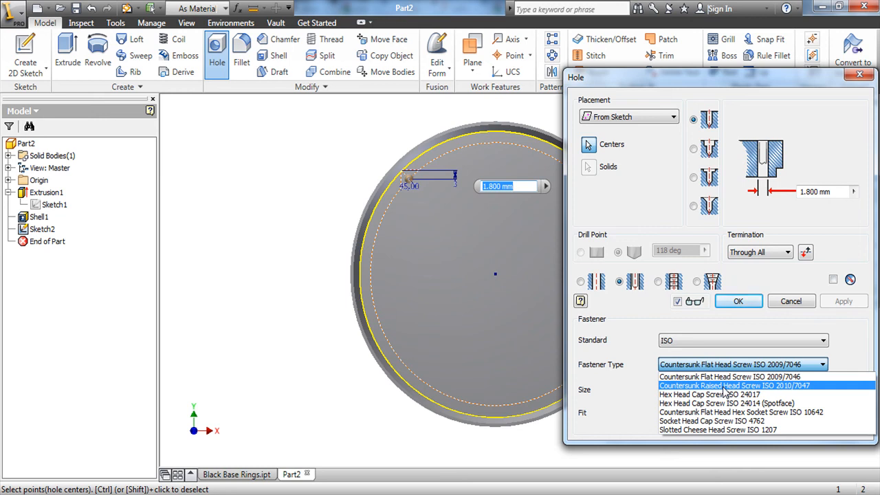
pyautogui.click(724, 386)
pyautogui.click(685, 389)
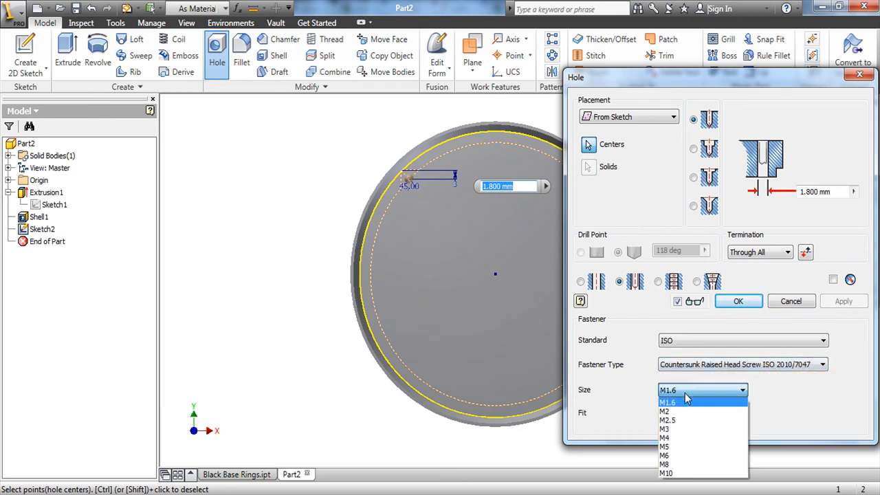
pyautogui.click(673, 430)
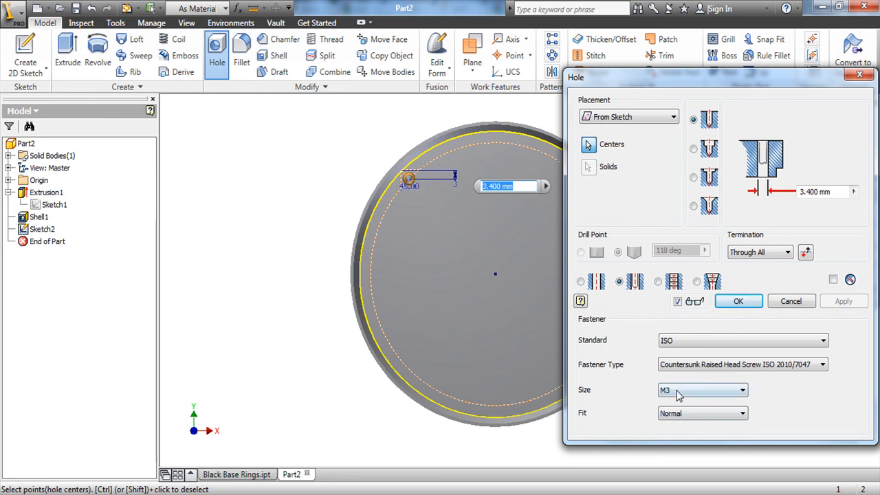
pyautogui.click(682, 414)
pyautogui.click(677, 425)
pyautogui.click(730, 300)
pyautogui.scroll(1, 528, 215)
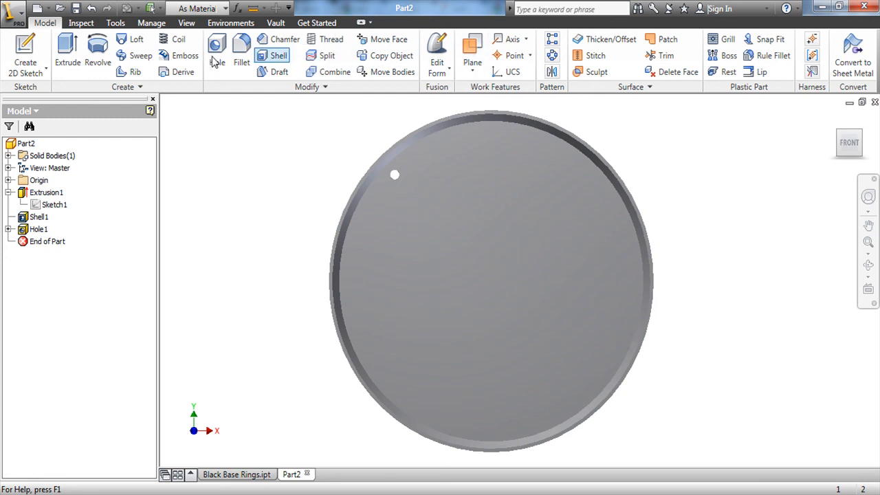
# Start a circular pattern of the M3 clearance hole, using the disc's central axis as the rotation axis
pyautogui.click(551, 57)
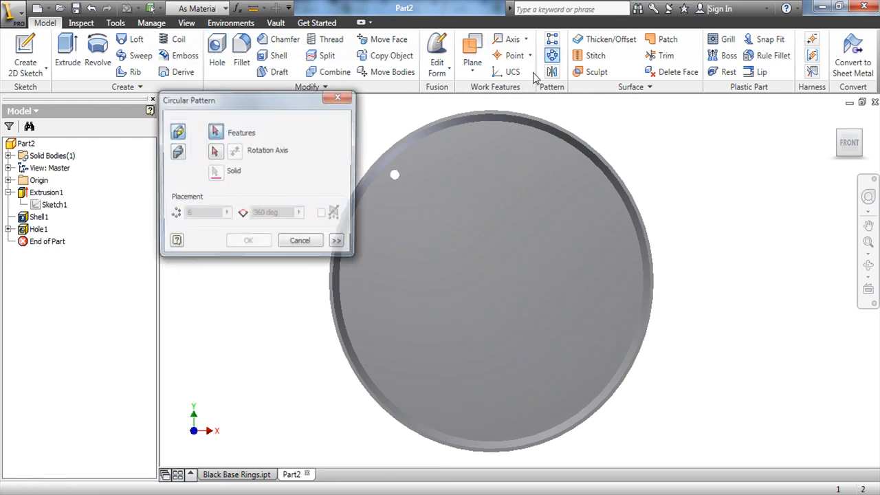
pyautogui.scroll(5, 395, 176)
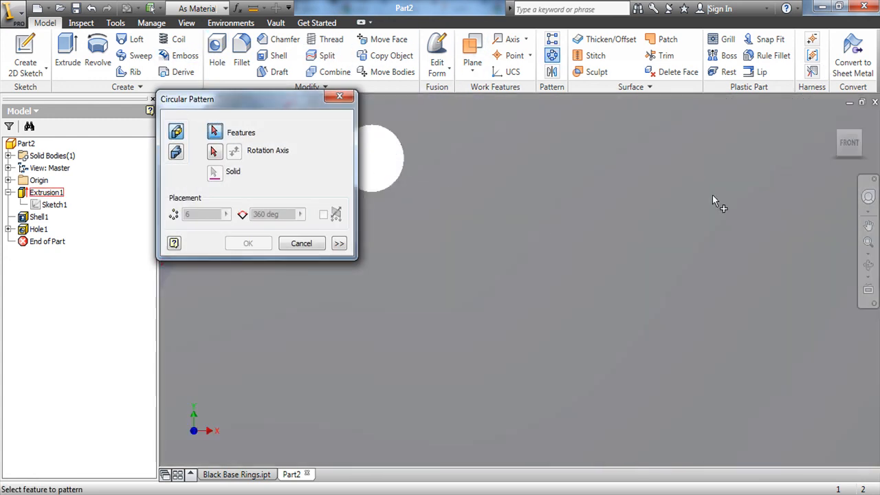
pyautogui.moveTo(850, 147); pyautogui.dragTo(854, 111)
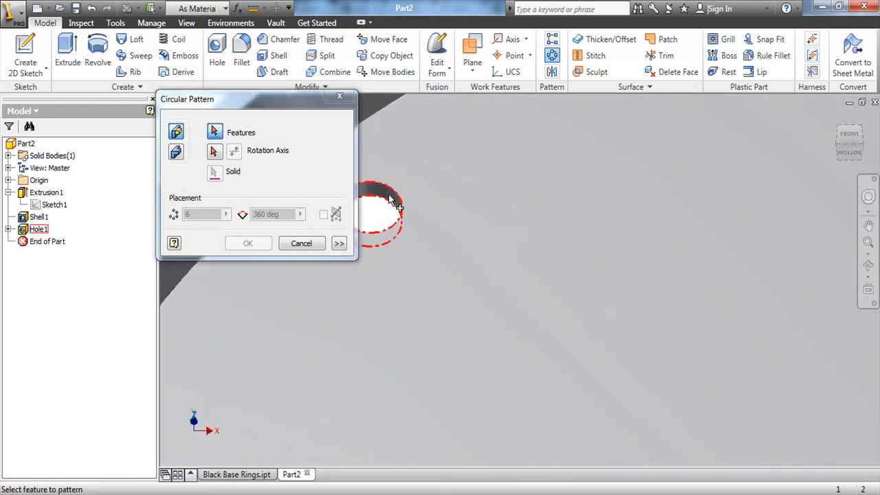
pyautogui.moveTo(377, 195)
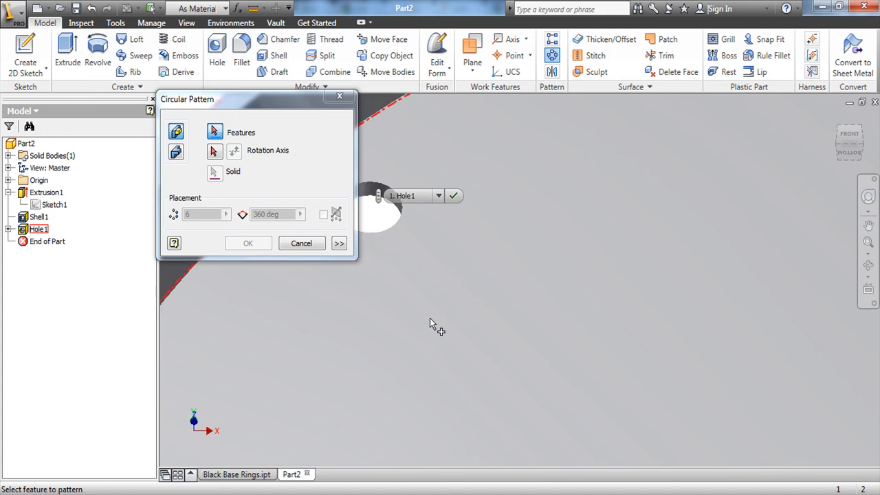
pyautogui.click(377, 195)
pyautogui.scroll(-3, 604, 241)
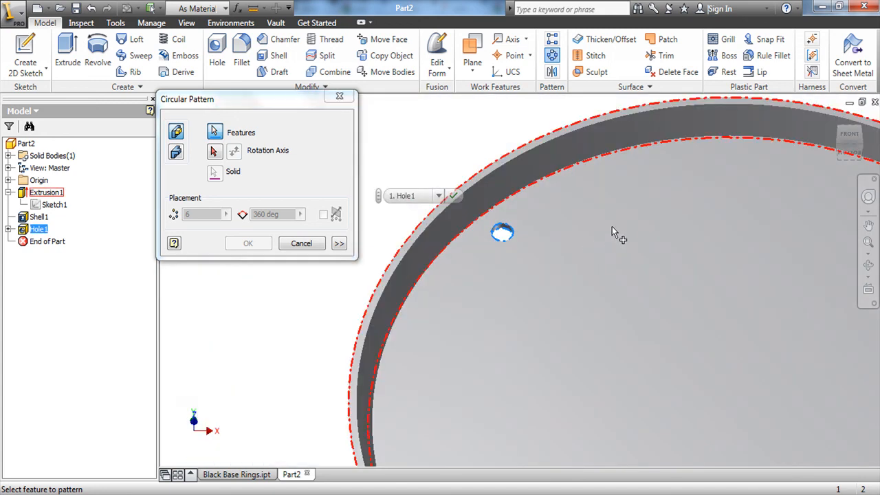
pyautogui.click(213, 151)
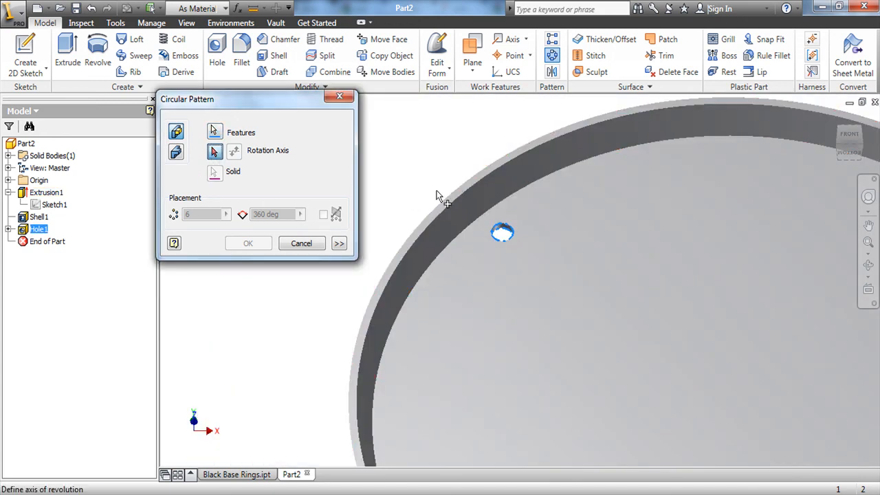
pyautogui.scroll(-4, 580, 298)
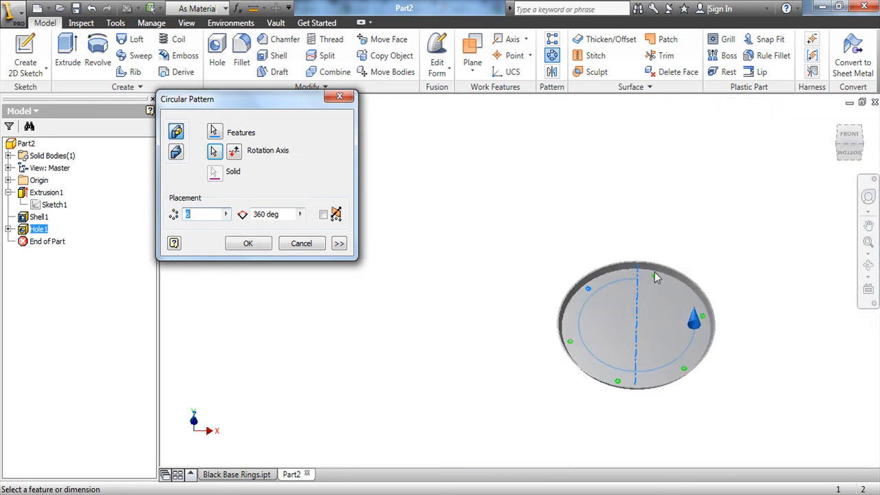
pyautogui.scroll(-2, 619, 278)
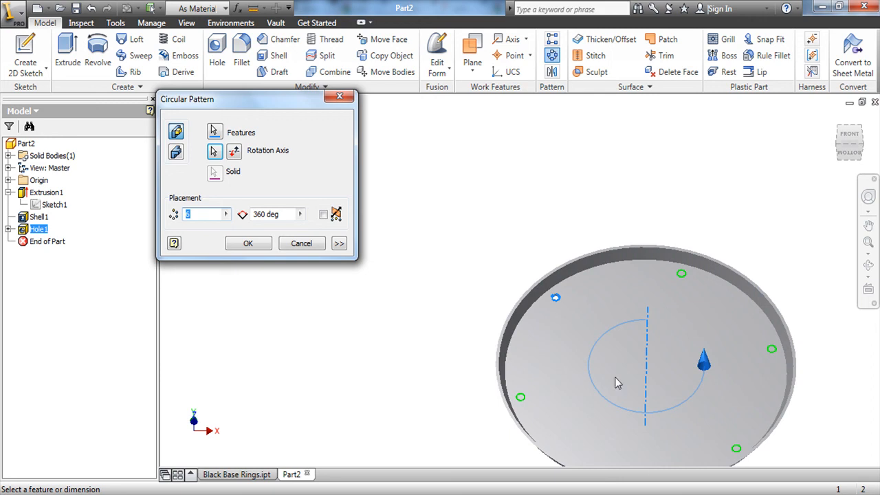
# Set the circular pattern to 8 occurrences over 360 deg and create it
pyautogui.click(846, 140)
pyautogui.doubleClick(210, 213)
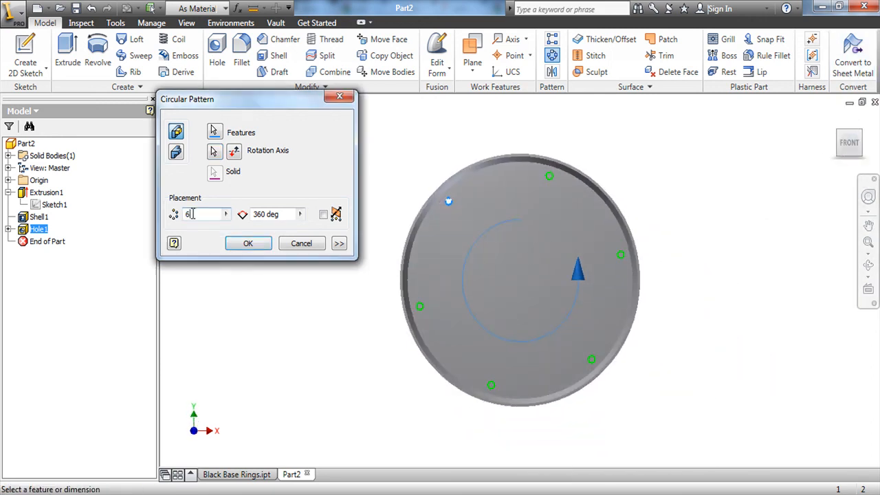
pyautogui.write('8')
pyautogui.press('Return')
pyautogui.scroll(2, 613, 246)
pyautogui.scroll(-2, 553, 239)
pyautogui.moveTo(531, 264)
pyautogui.keyDown('shift'); pyautogui.mouseDown(button='middle')
pyautogui.moveTo(497, 144)
pyautogui.moveTo(515, 257)
pyautogui.mouseUp(button='middle'); pyautogui.keyUp('shift')
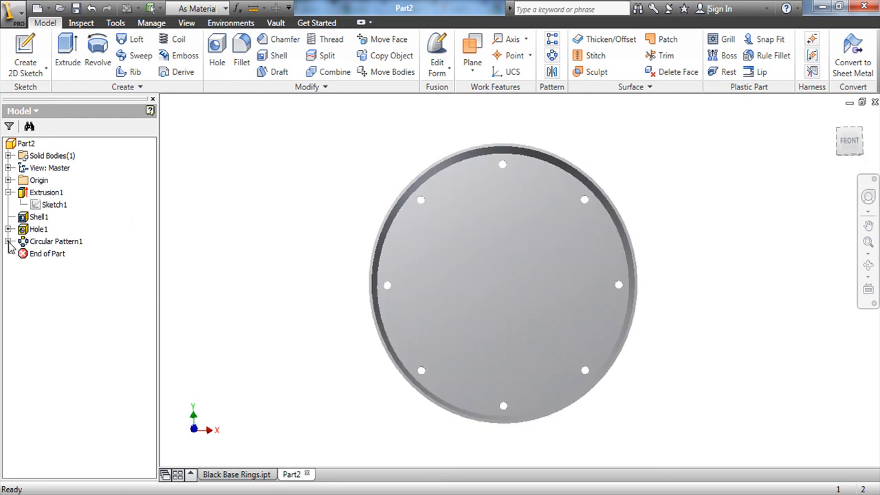
# Open the disc's base sketch to review its circle and diameter dimension, and finish the sketch
pyautogui.click(52, 205)
pyautogui.rightClick(51, 206)
pyautogui.click(71, 240)
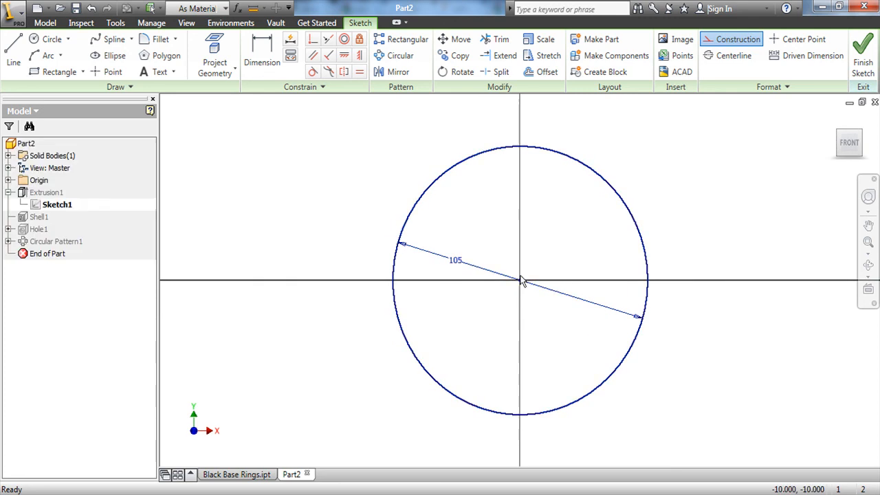
pyautogui.click(862, 62)
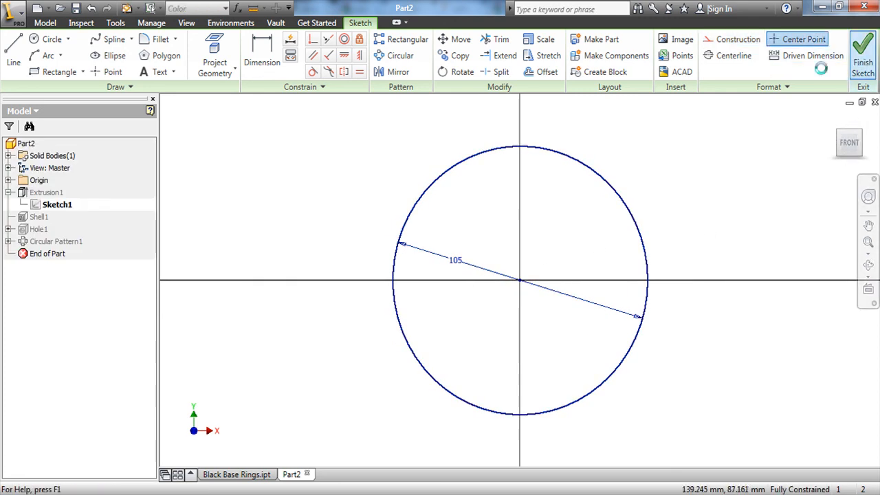
# Review the disc extrusion's distance, direction and taper settings, and close the feature
pyautogui.rightClick(45, 195)
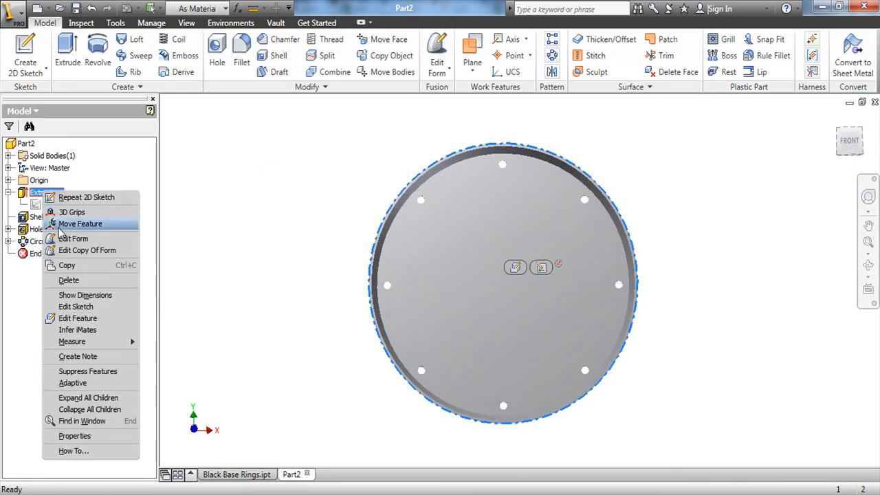
pyautogui.click(77, 318)
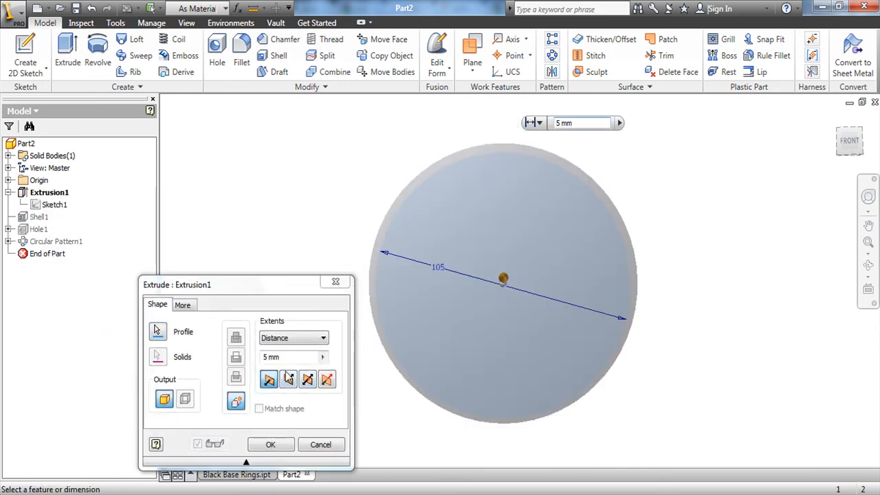
pyautogui.click(192, 307)
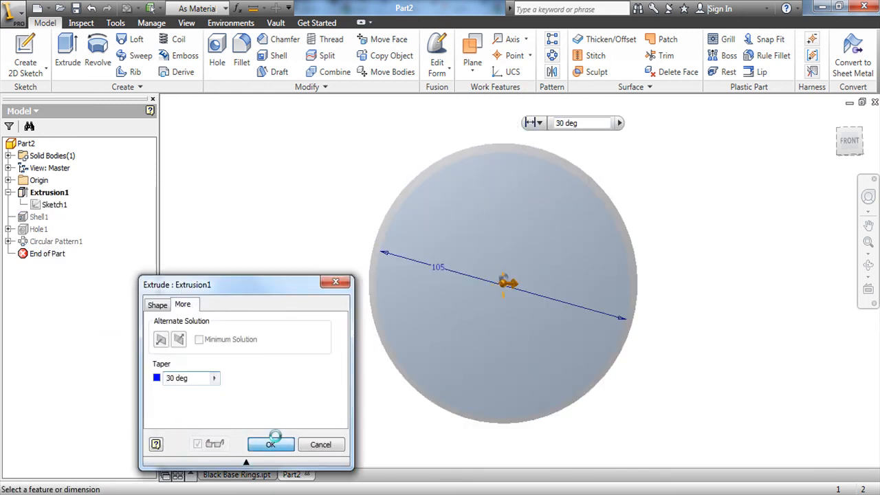
pyautogui.click(270, 444)
# Open the shell feature to review its settings and close it
pyautogui.rightClick(43, 217)
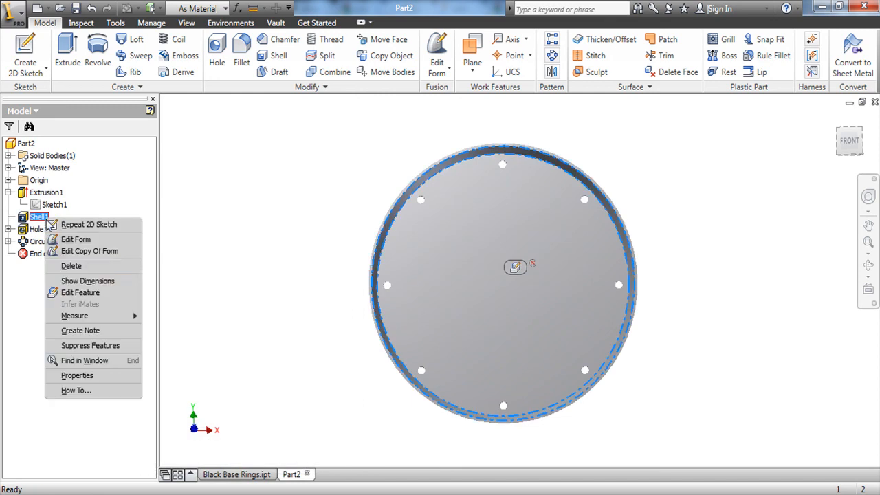
pyautogui.click(80, 293)
pyautogui.click(252, 286)
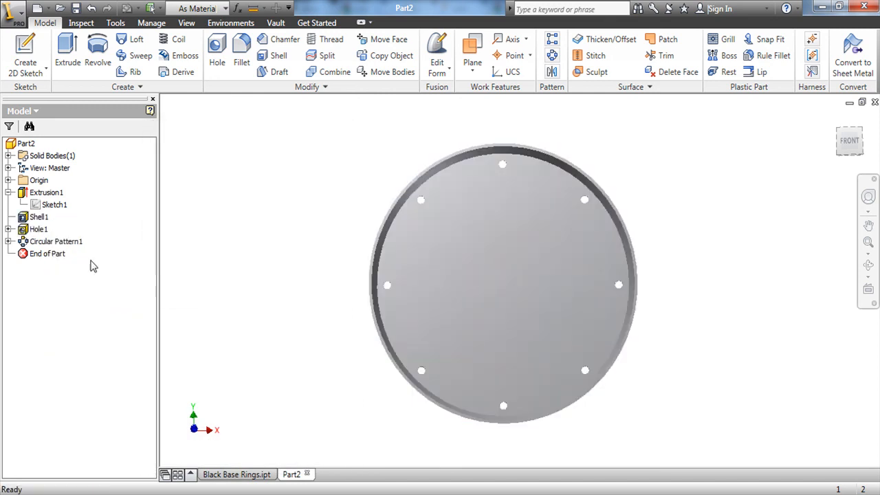
# Reveal the sketch beneath the original hole feature, and review the hole's type, termination and fastener settings
pyautogui.rightClick(32, 228)
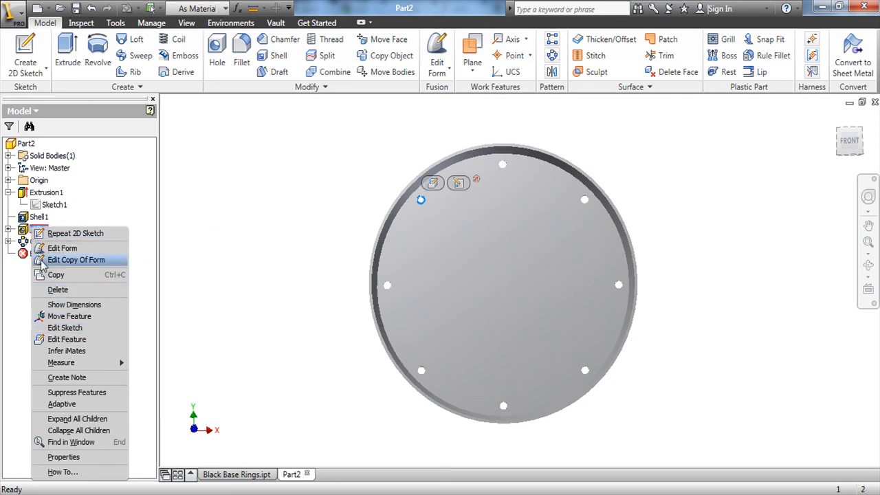
pyautogui.click(7, 230)
pyautogui.click(8, 229)
pyautogui.rightClick(42, 240)
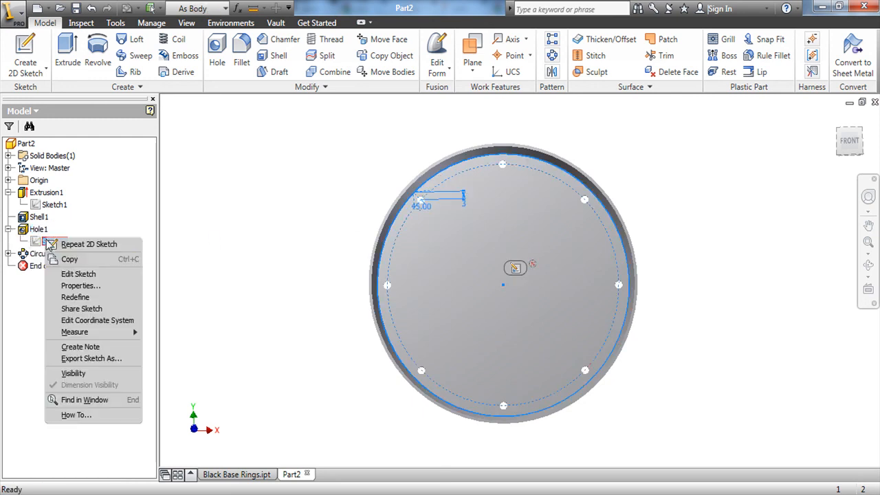
pyautogui.click(30, 229)
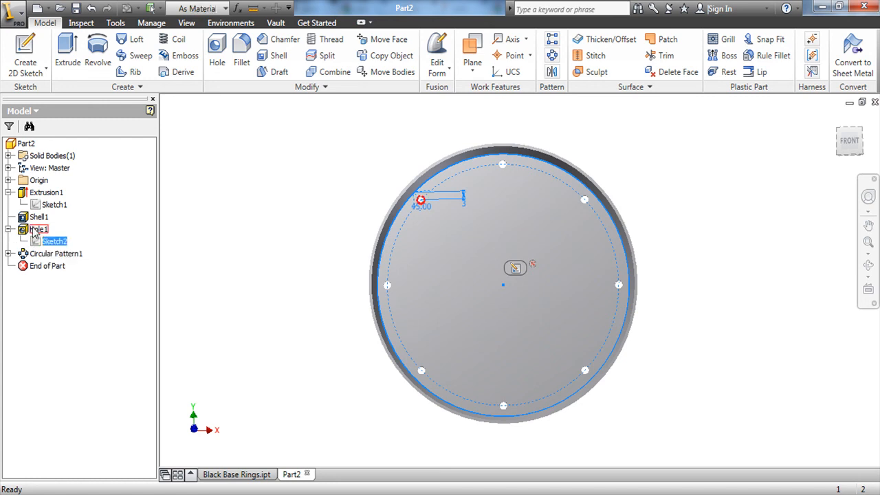
pyautogui.rightClick(32, 229)
pyautogui.click(65, 337)
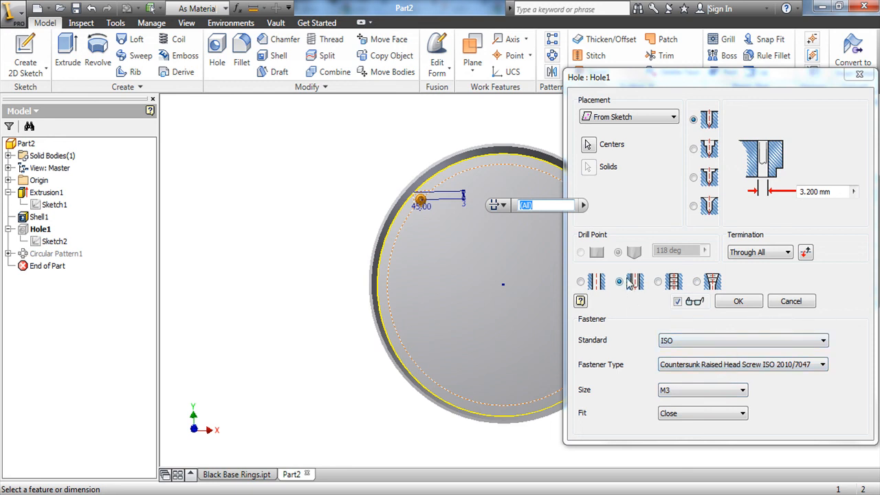
pyautogui.press('Return')
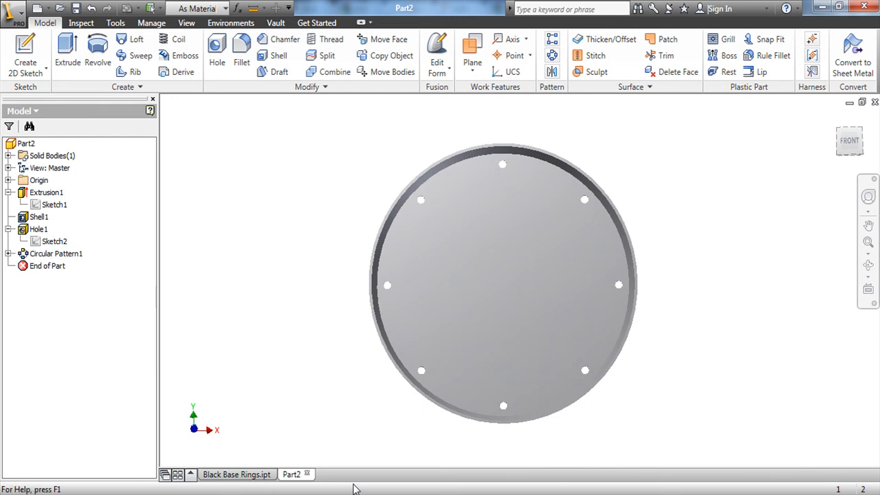
pyautogui.click(753, 494)
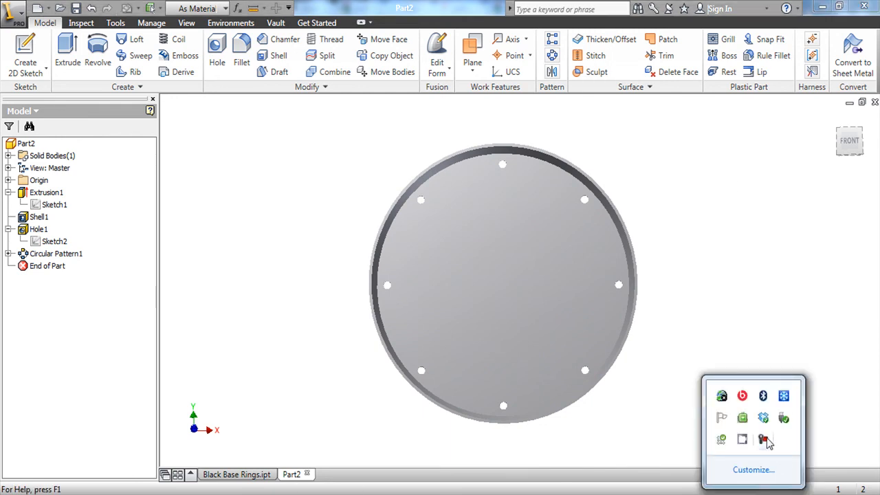
pyautogui.rightClick(761, 439)
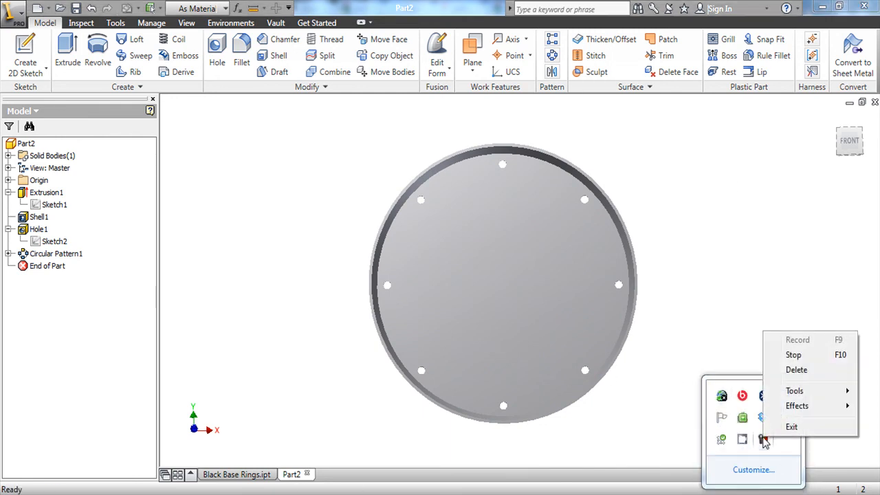